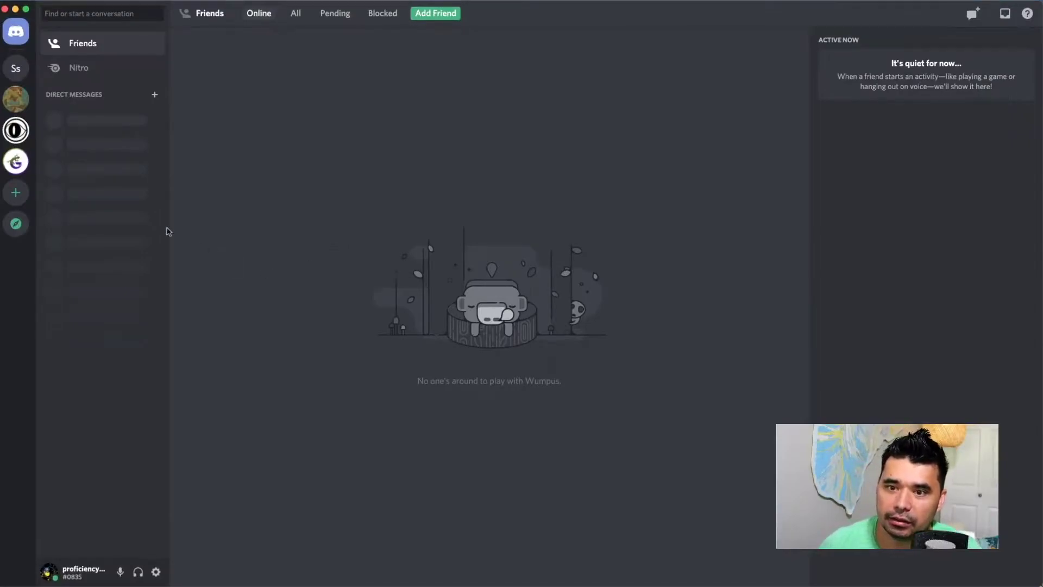
Step: Create a custom server for me and my friends, named "My D&D Game server"
click(9, 194)
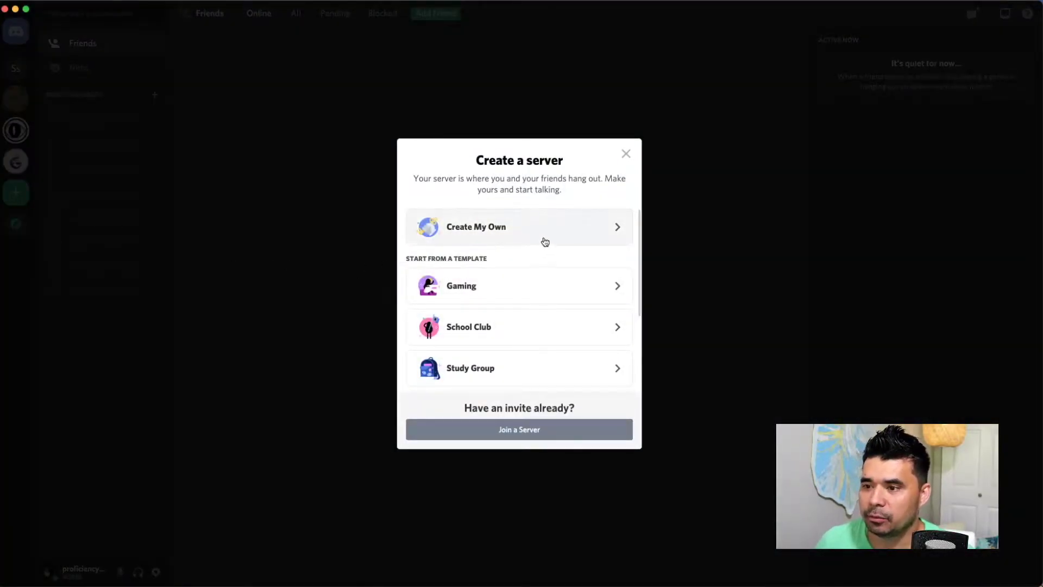
click(551, 236)
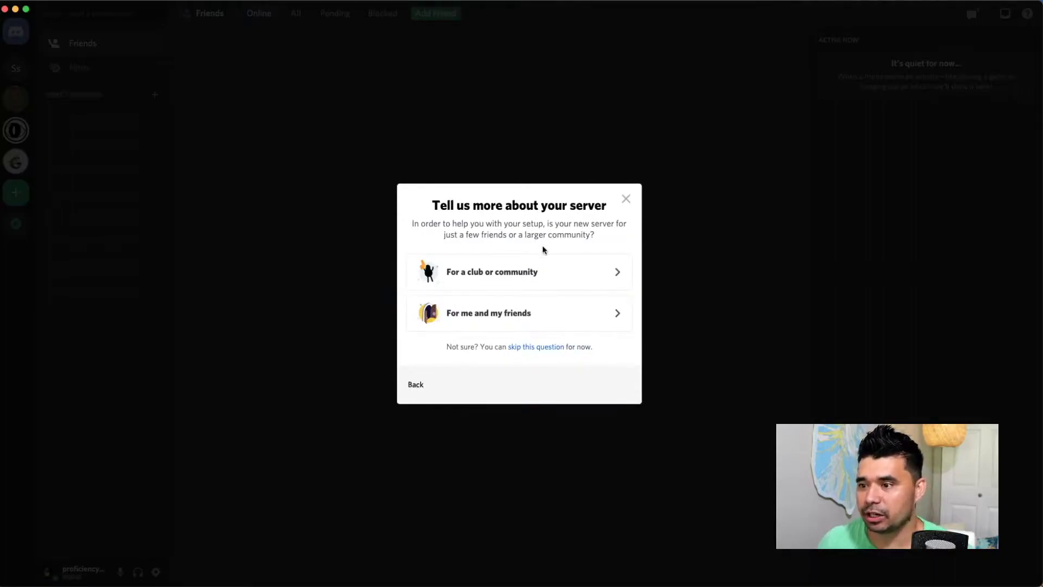
click(540, 324)
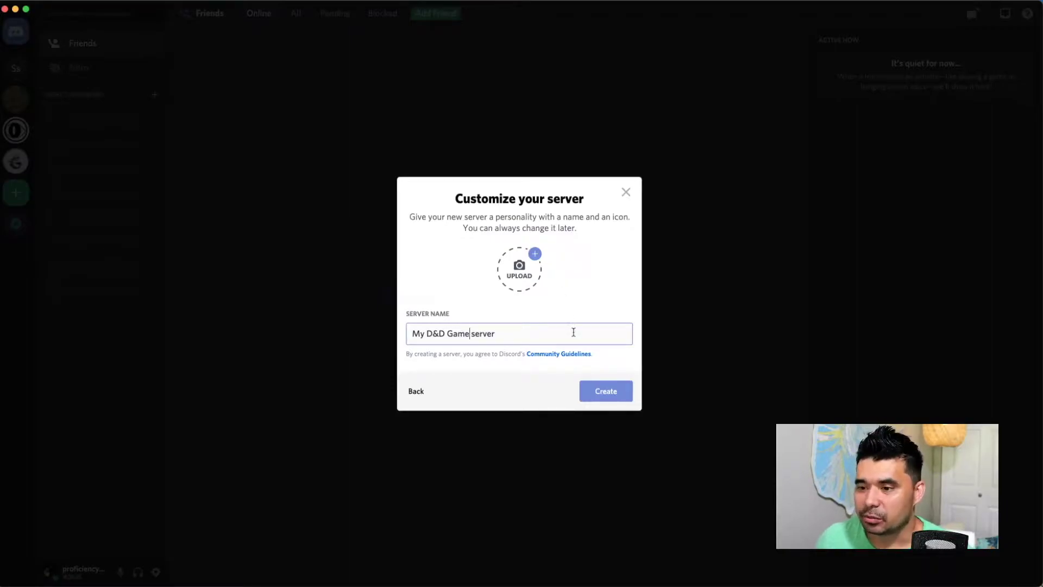
click(609, 391)
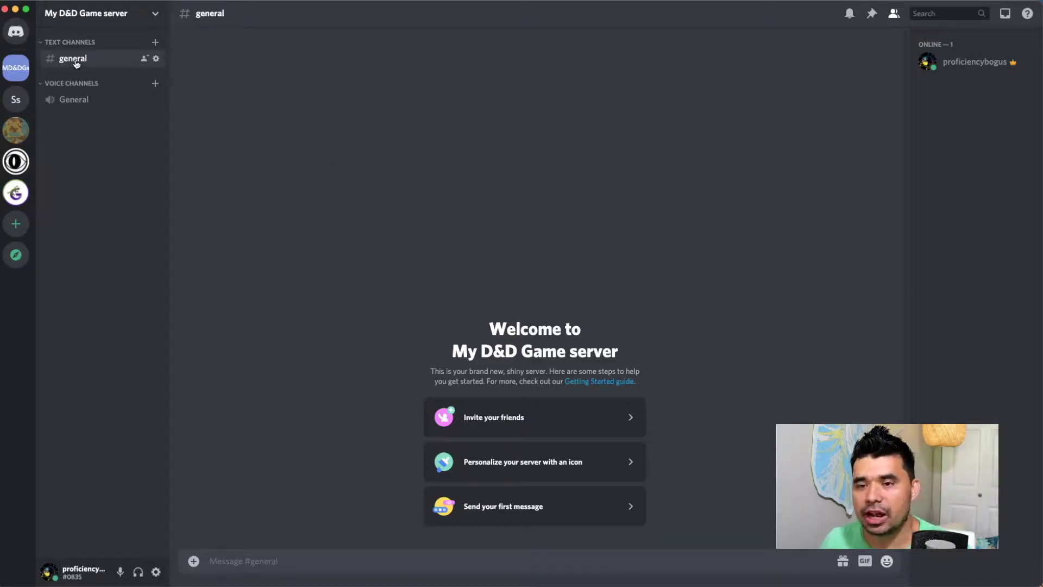
Step: Rename the general text channel to "chat" and review its channel permissions
click(155, 60)
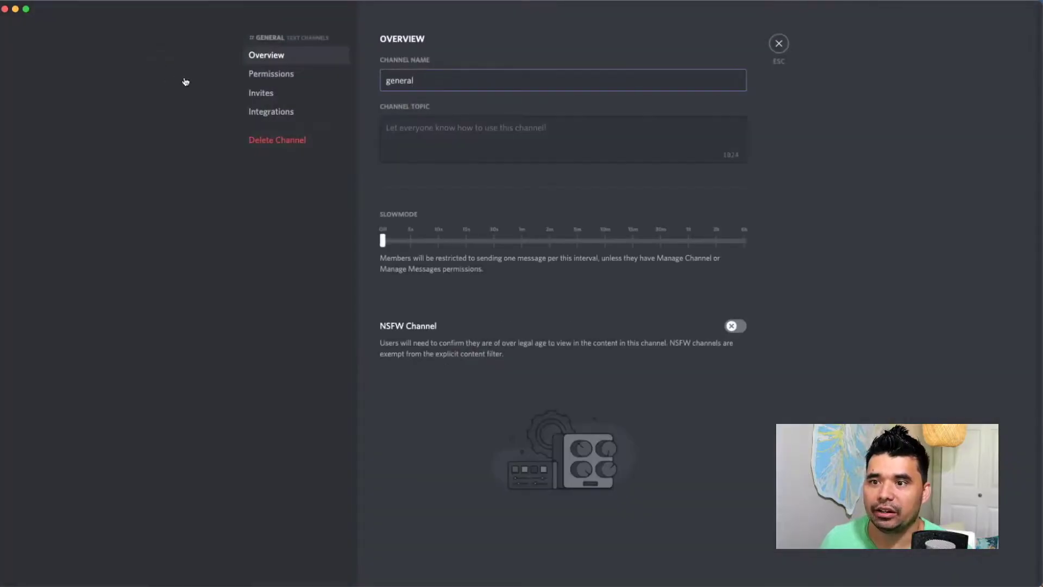
double_click(427, 83)
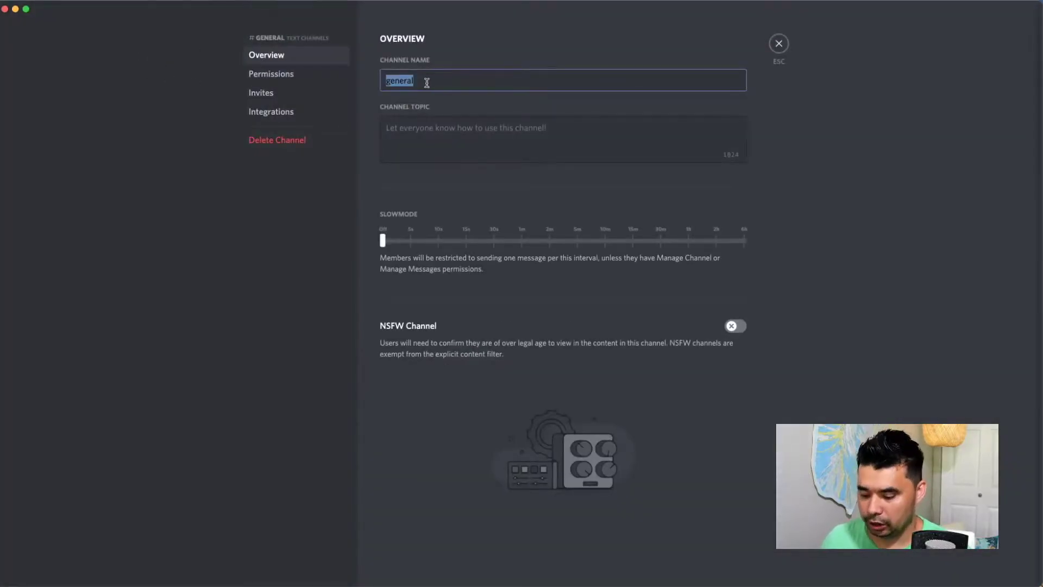
click(288, 75)
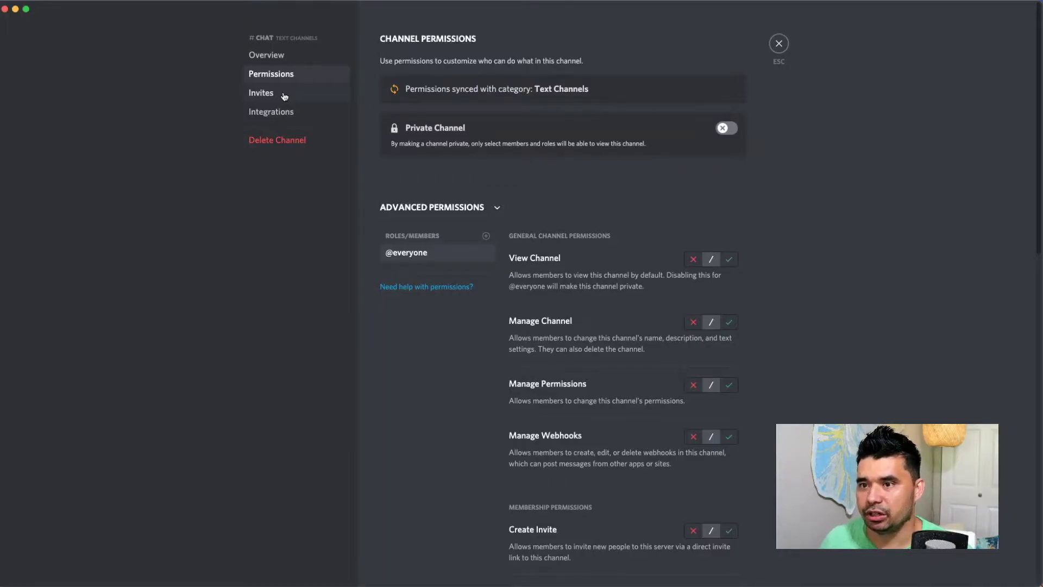
click(783, 47)
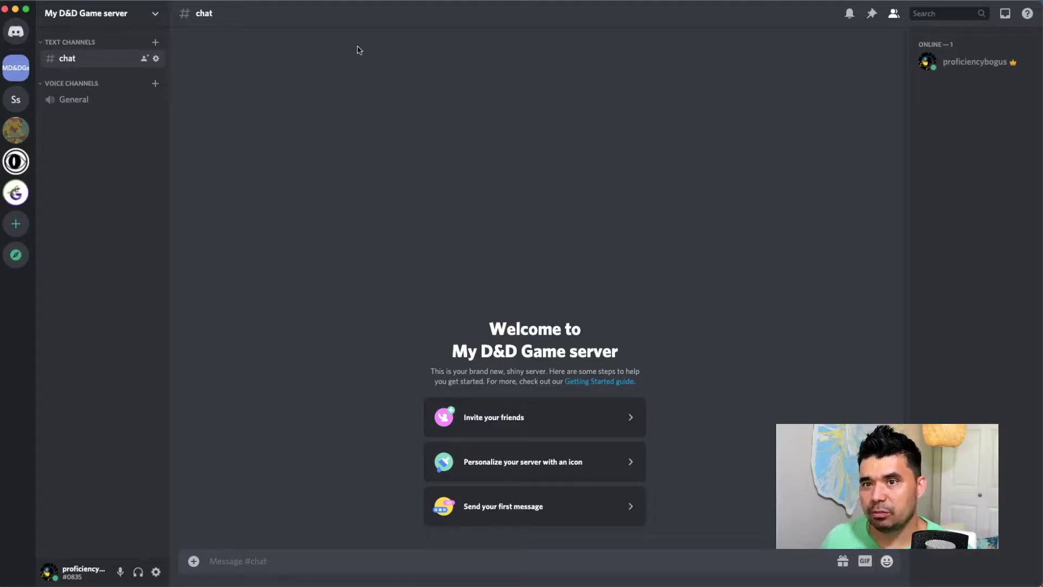
Step: Add a server role named "DM" and give it the bright blue role color
click(155, 13)
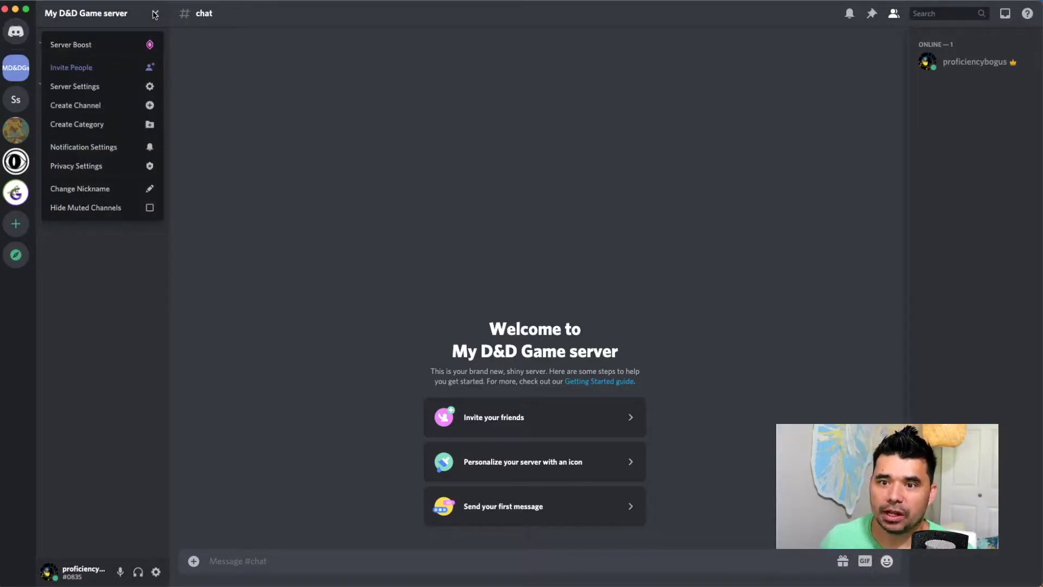
click(150, 86)
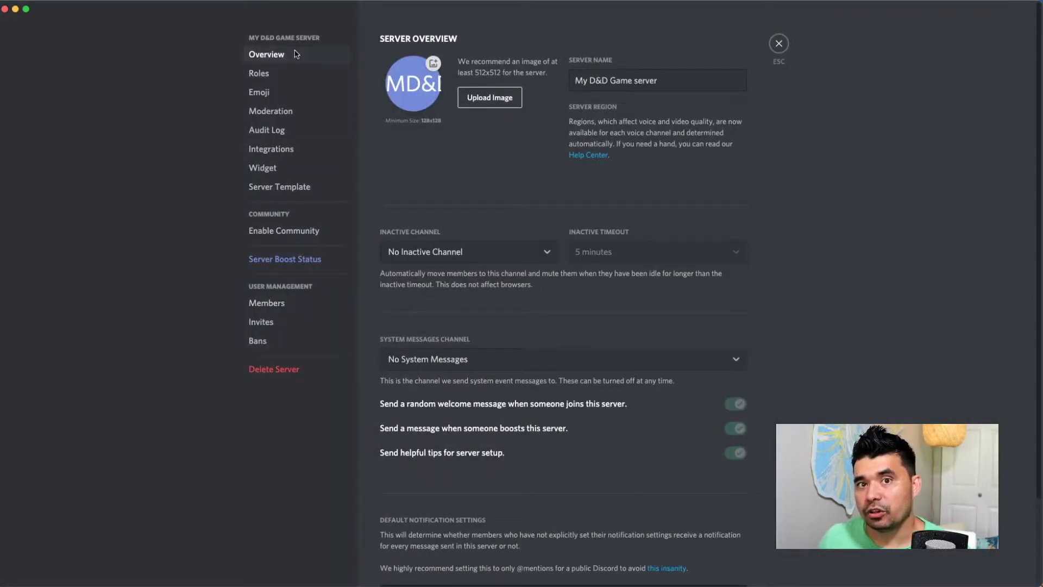
click(263, 75)
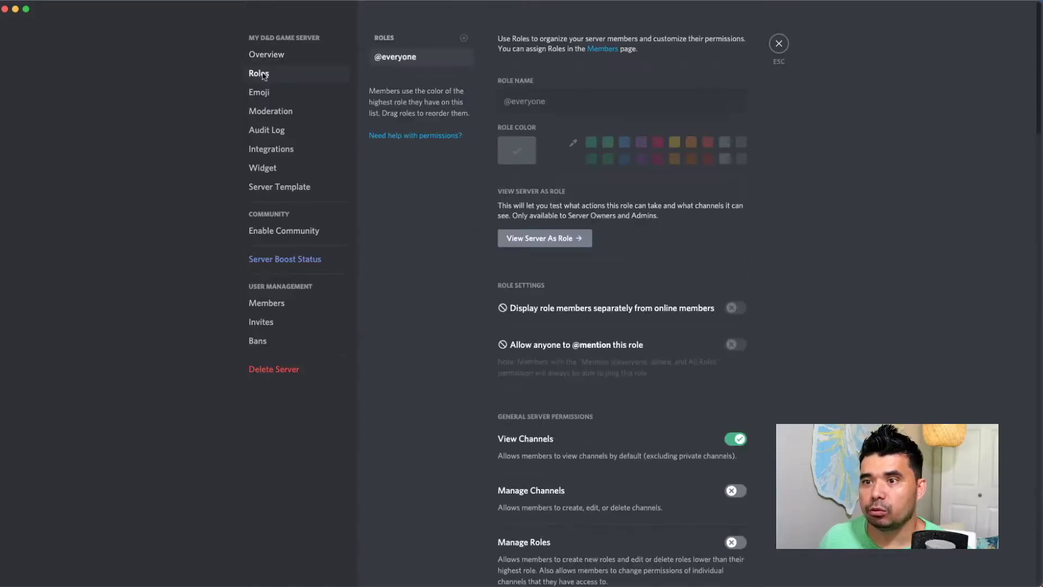
click(463, 39)
click(543, 95)
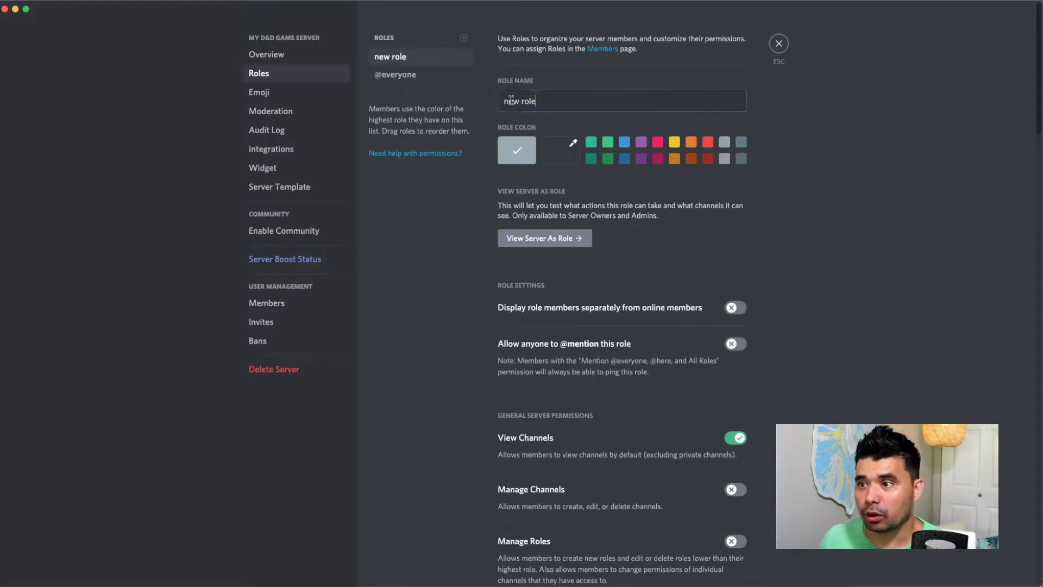
key(super+a)
text(DM)
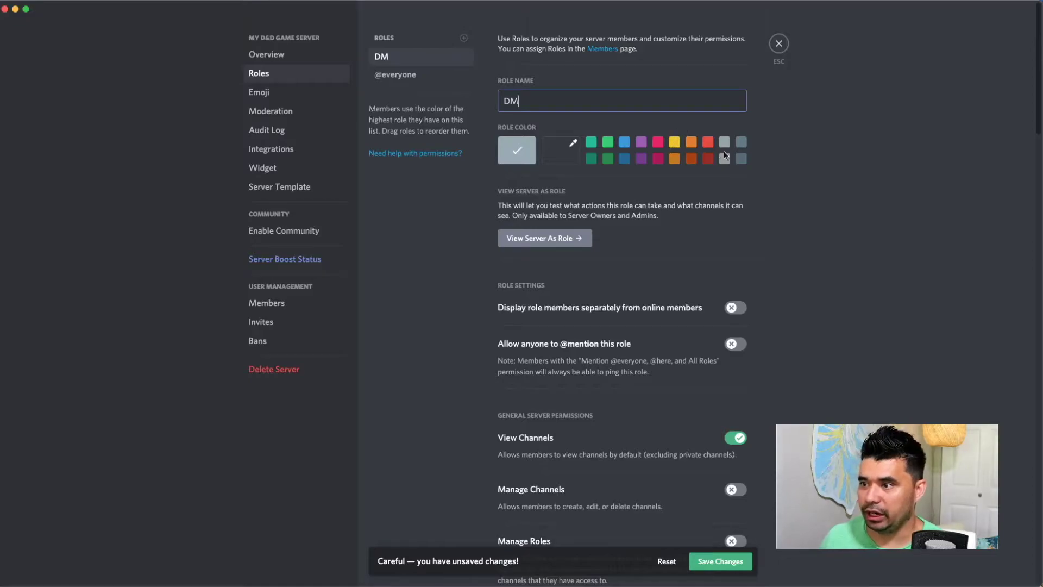
click(625, 143)
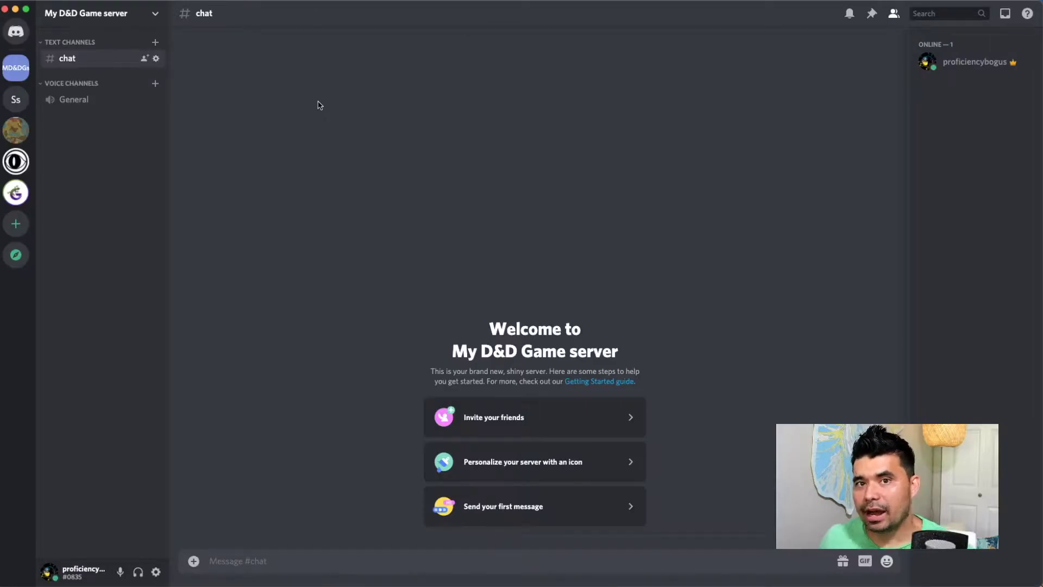
Step: Create a text channel named "gameplay"
click(156, 43)
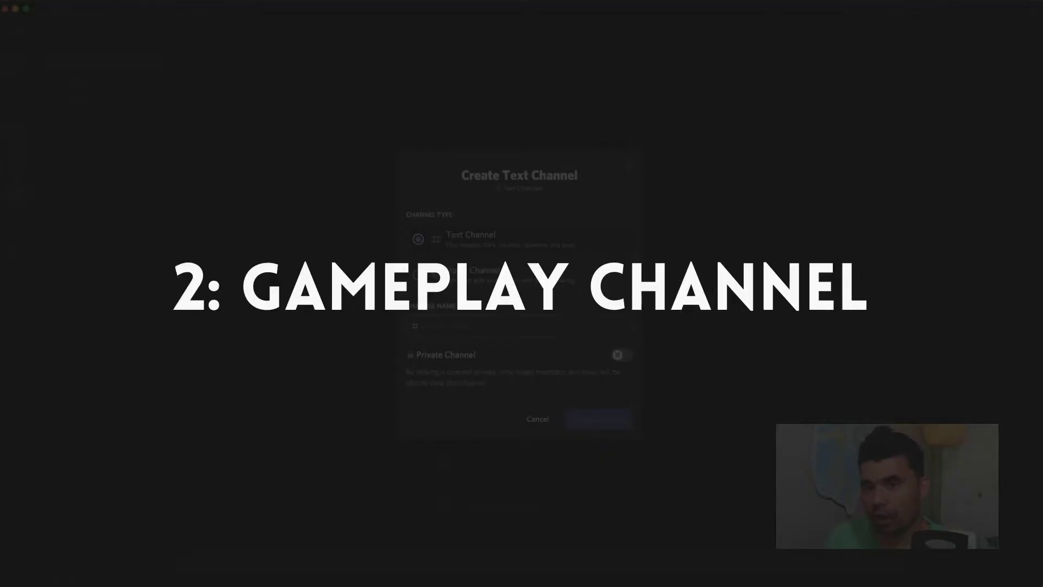
text(game)
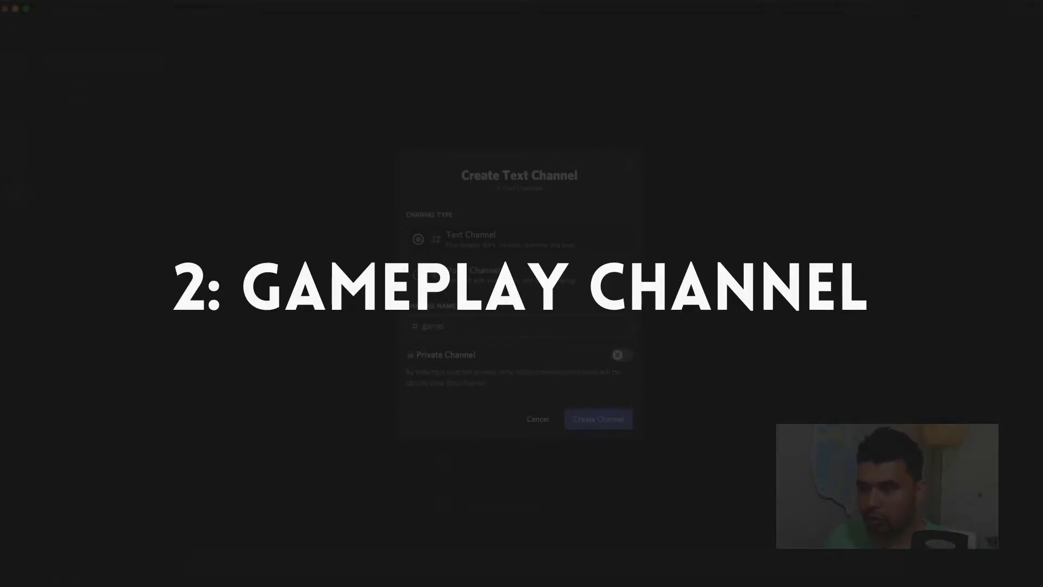
text(play)
click(604, 420)
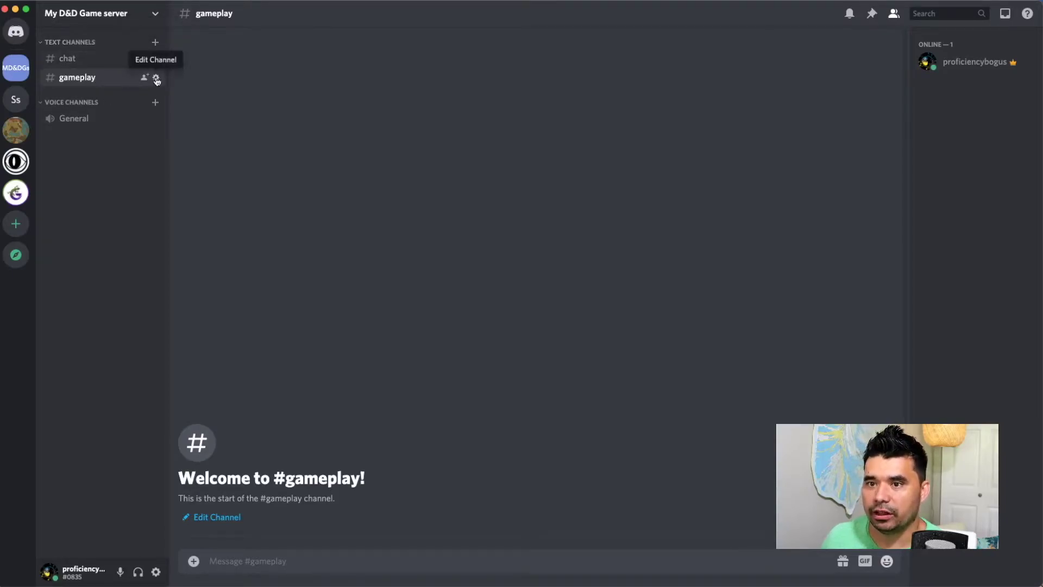
Step: Create a text channel named "links"
click(156, 42)
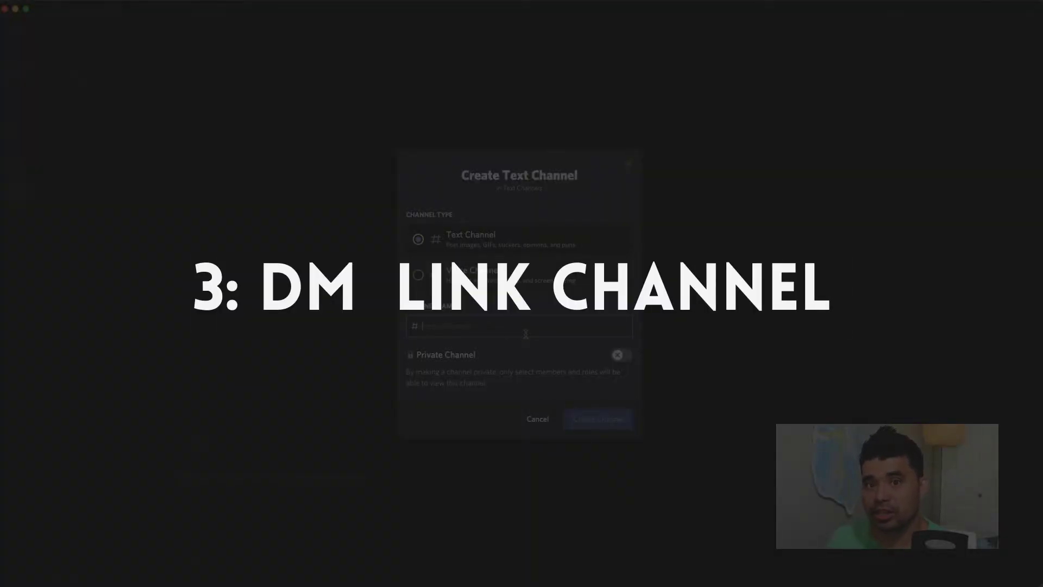
text(links)
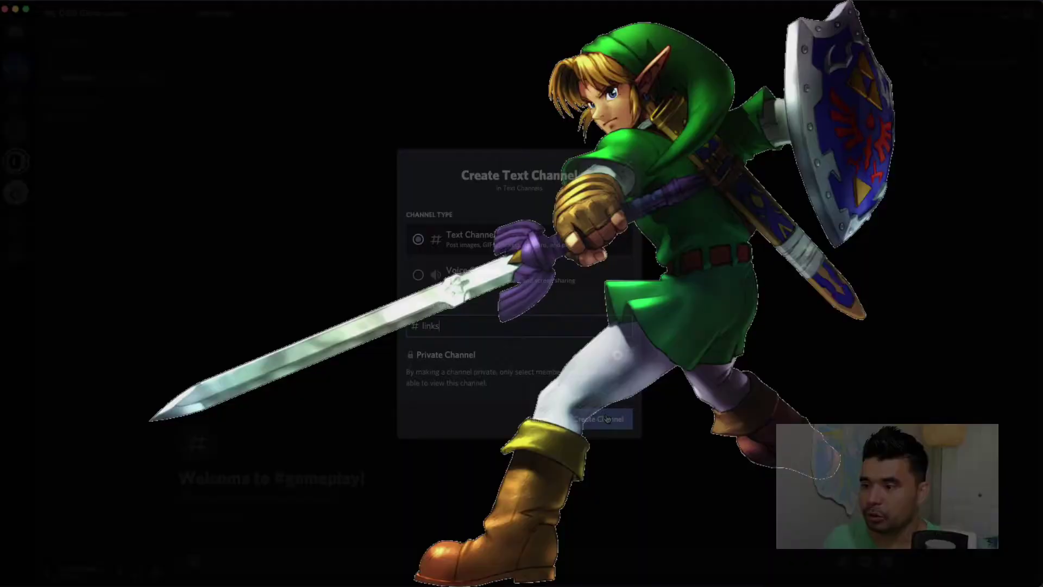
click(606, 418)
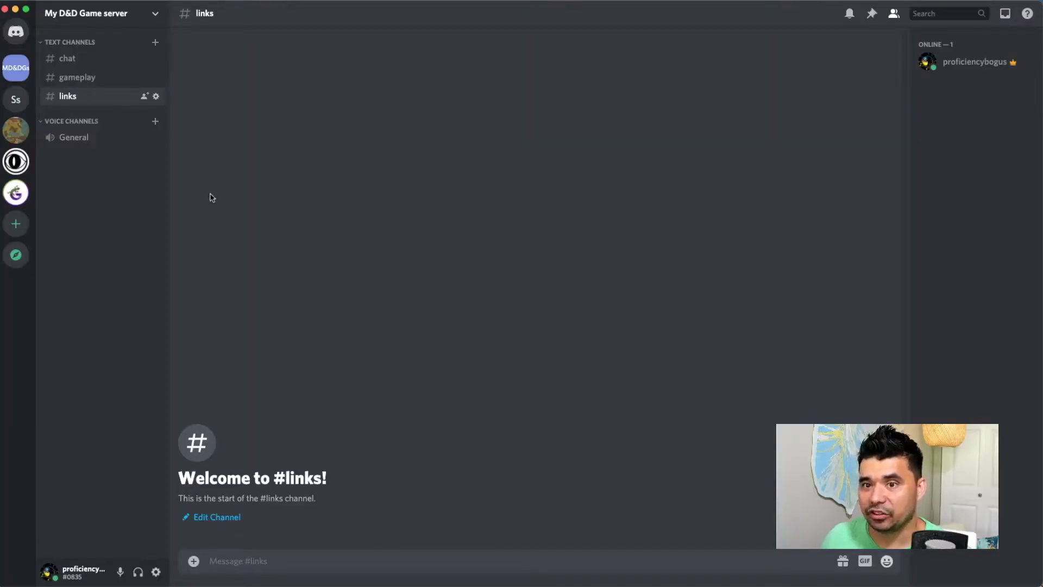
click(157, 98)
click(285, 78)
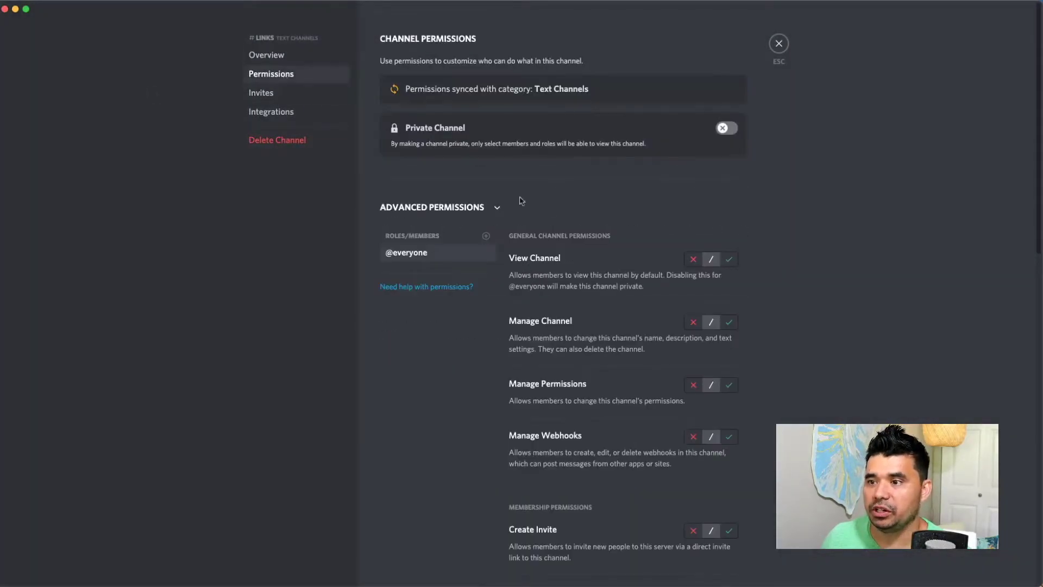
click(691, 322)
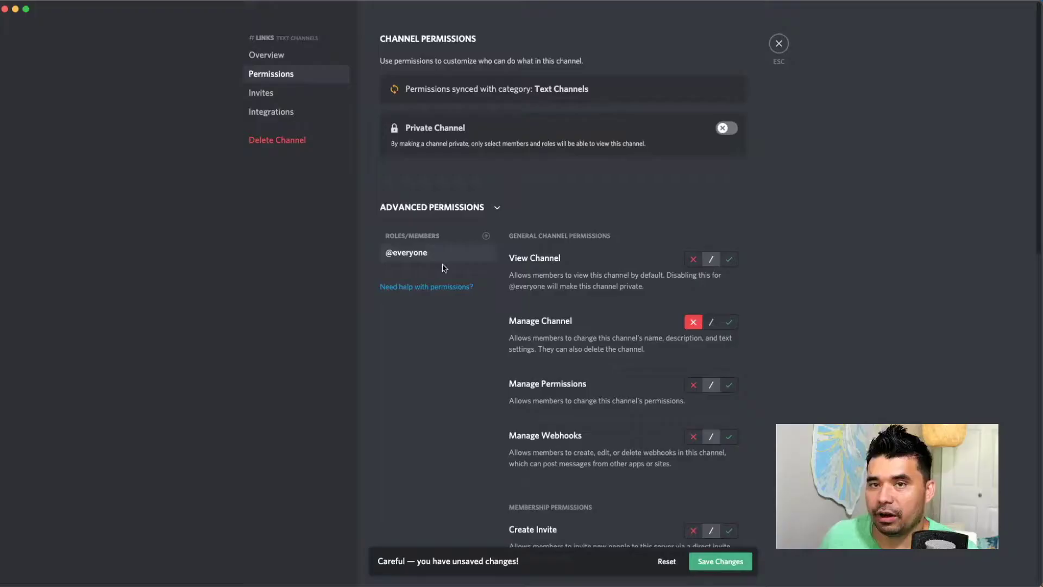
click(694, 385)
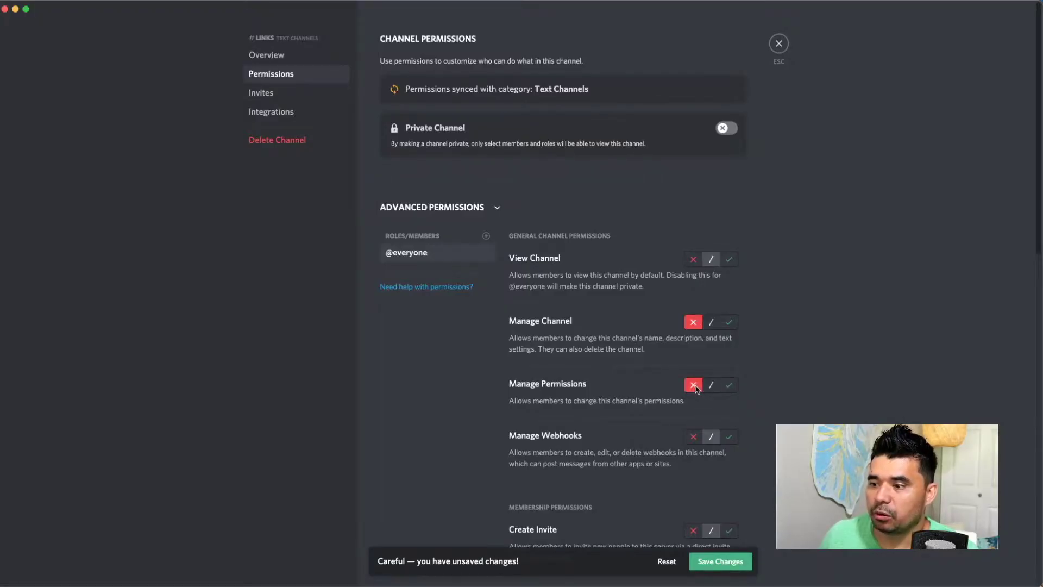
Step: Add the DM role to the links channel's permissions and allow it Manage Channel and Manage Permissions
click(486, 236)
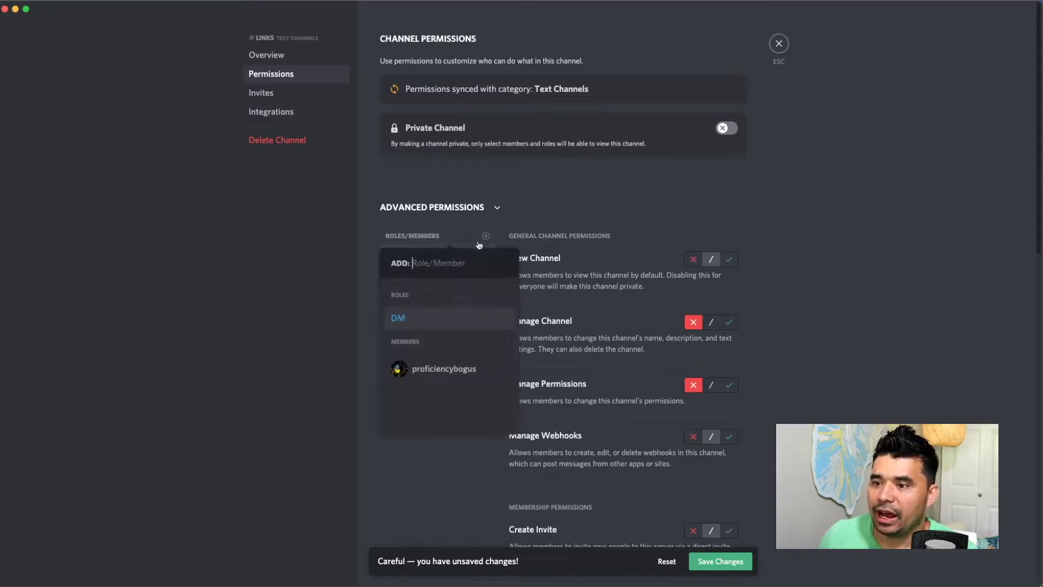
click(415, 320)
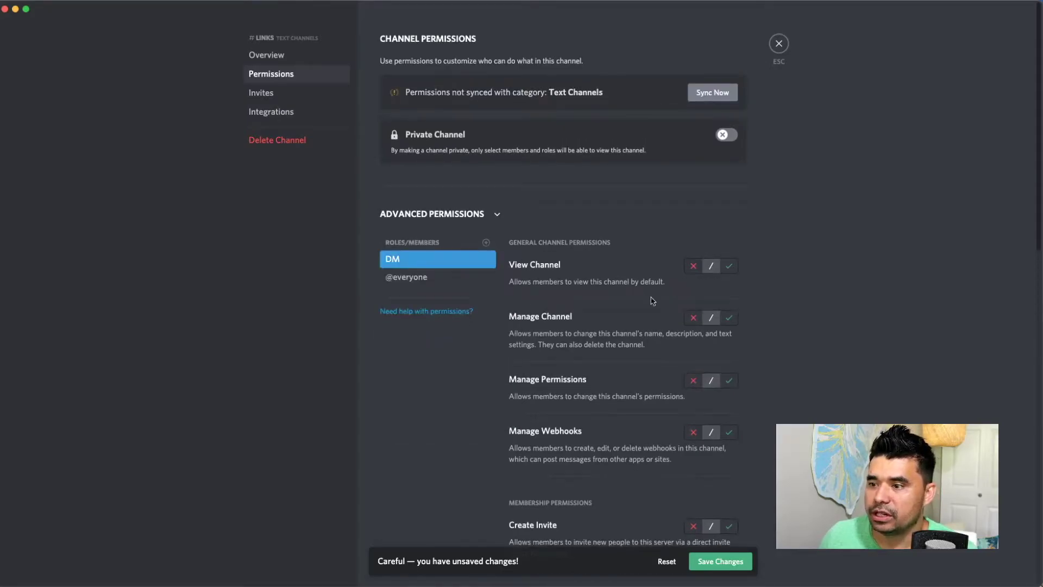
click(728, 319)
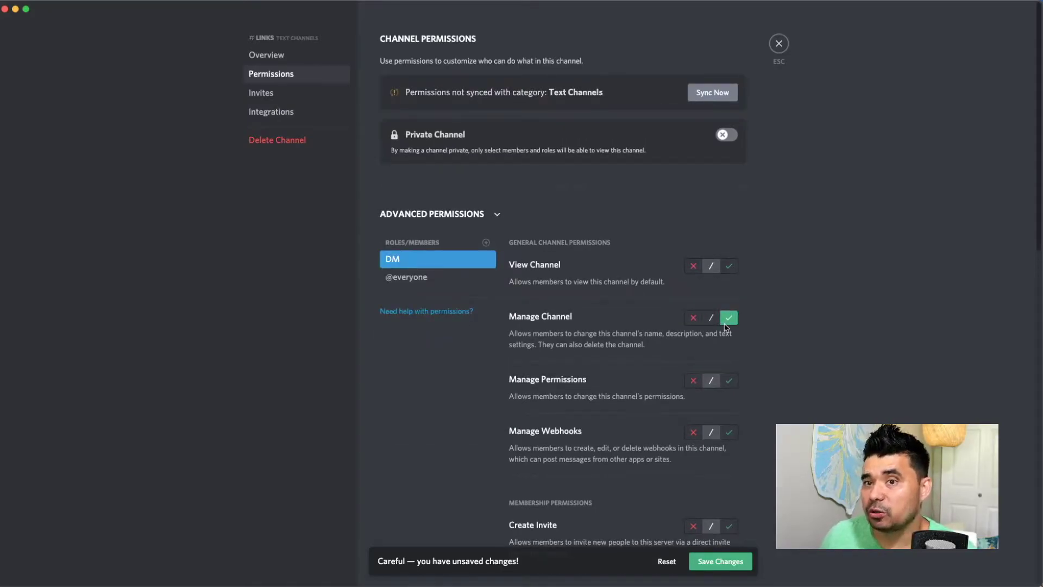
click(728, 381)
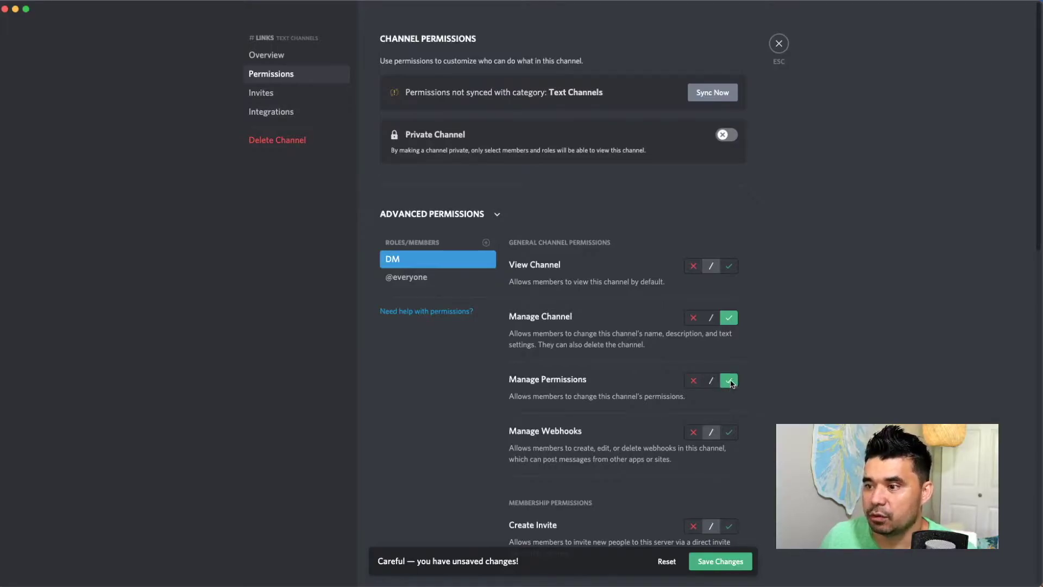
click(413, 278)
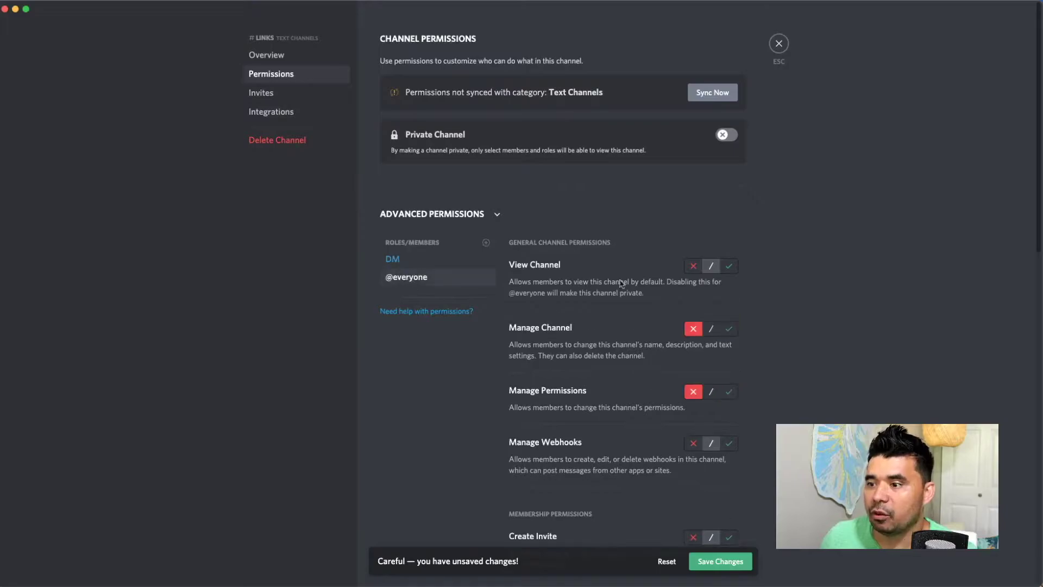
click(729, 266)
click(390, 263)
click(728, 266)
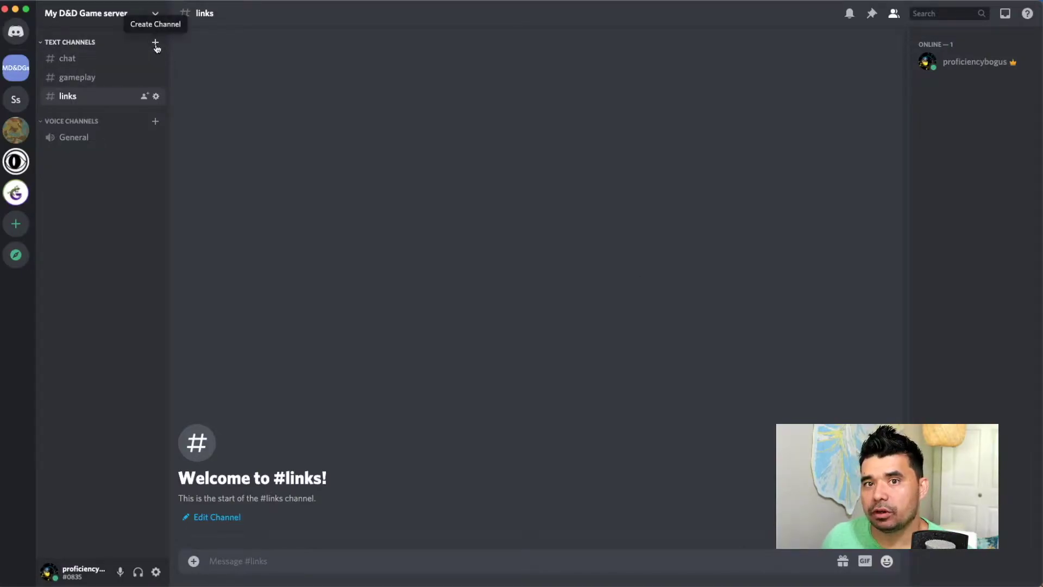
Step: Create a text channel named "handouts" and allow the DM role Manage Channel and Manage Permissions in it
click(156, 44)
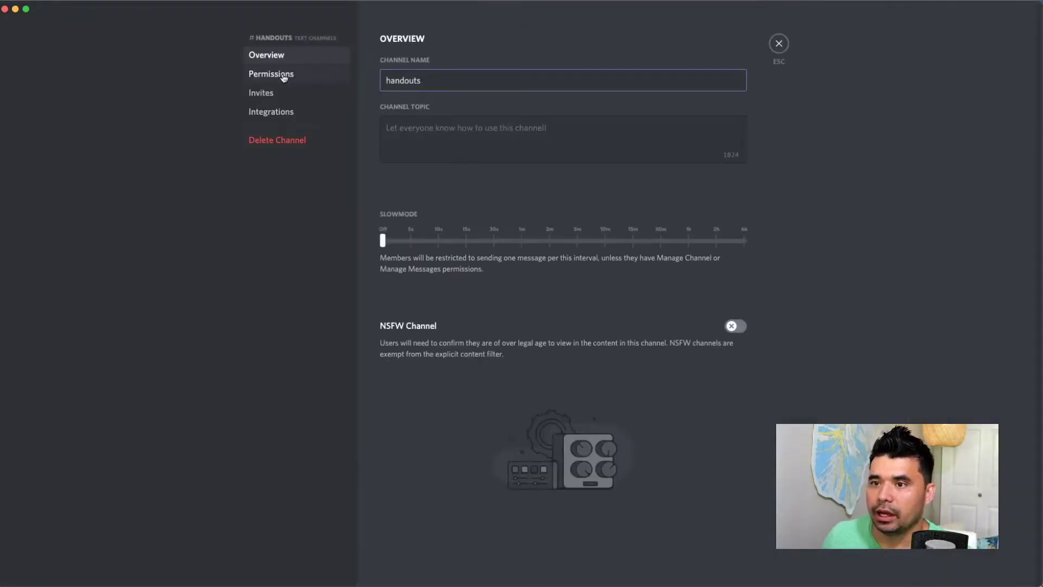
click(282, 76)
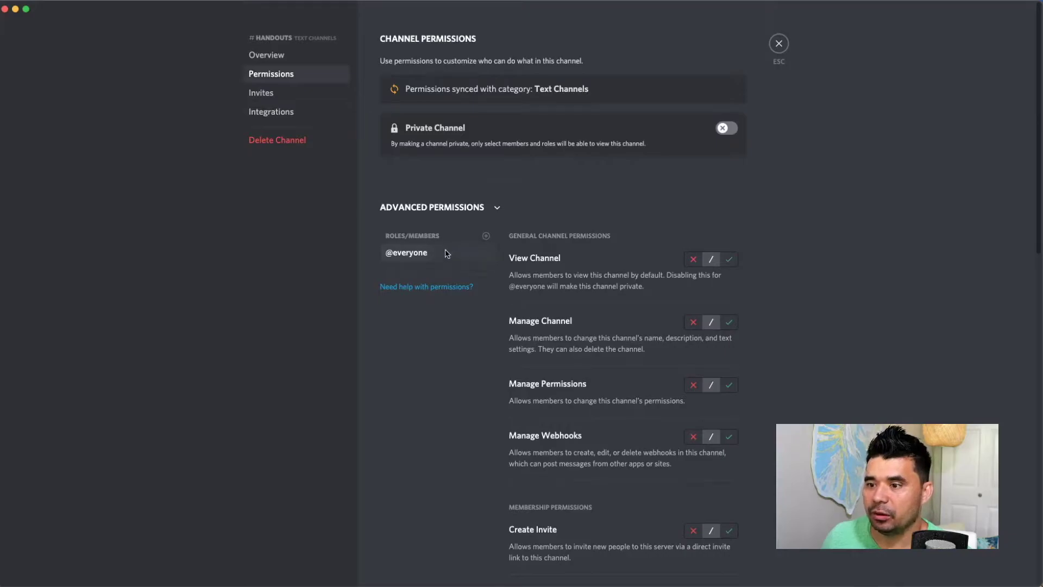
click(485, 235)
click(416, 320)
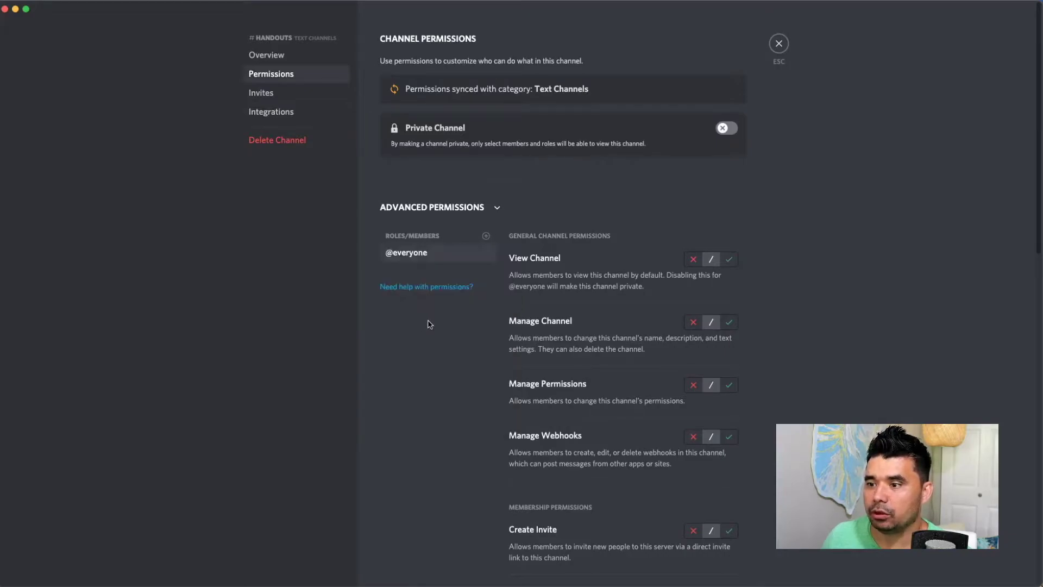
click(728, 320)
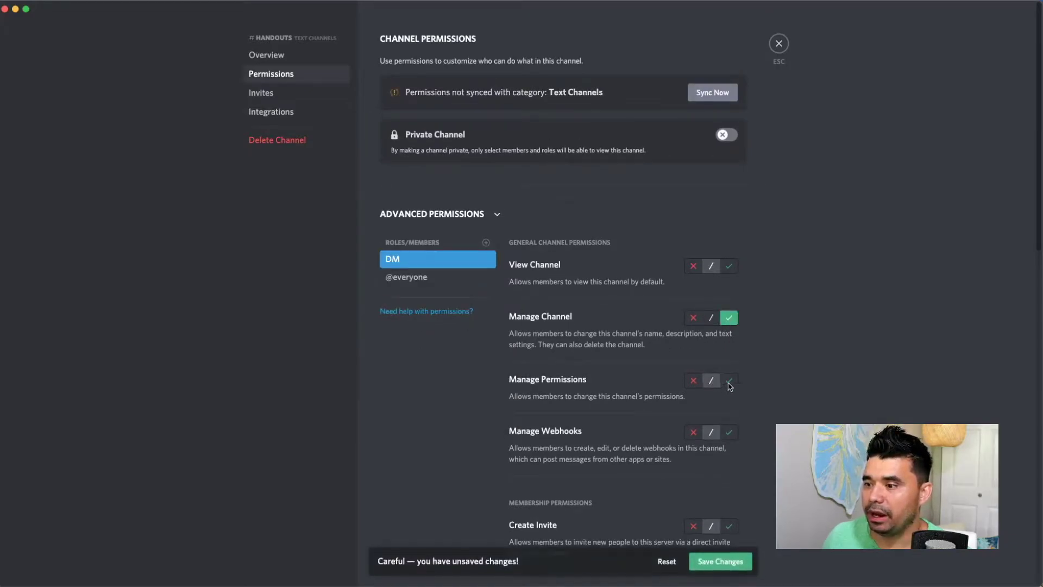
click(728, 380)
click(440, 279)
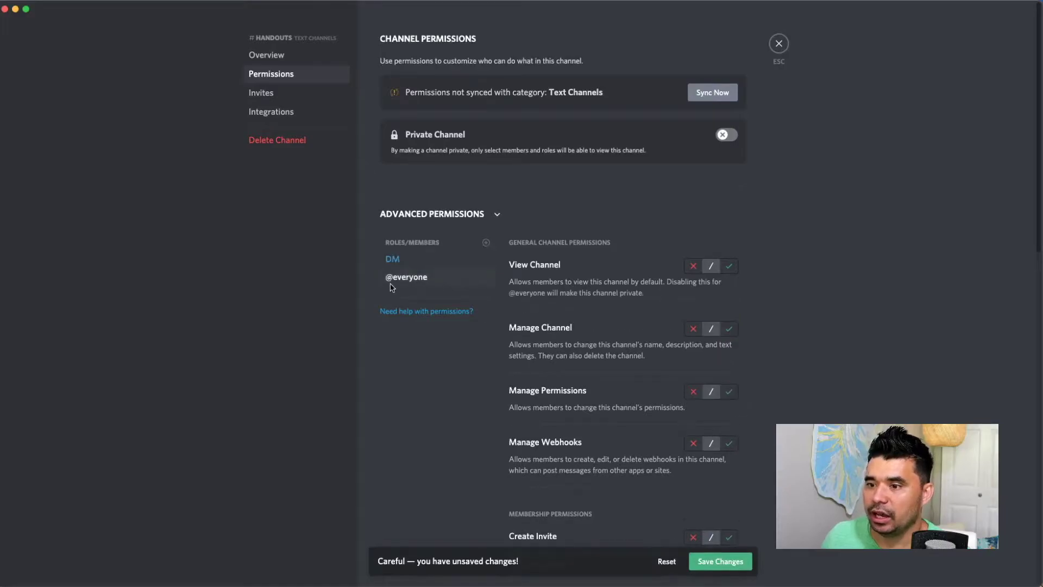
click(693, 329)
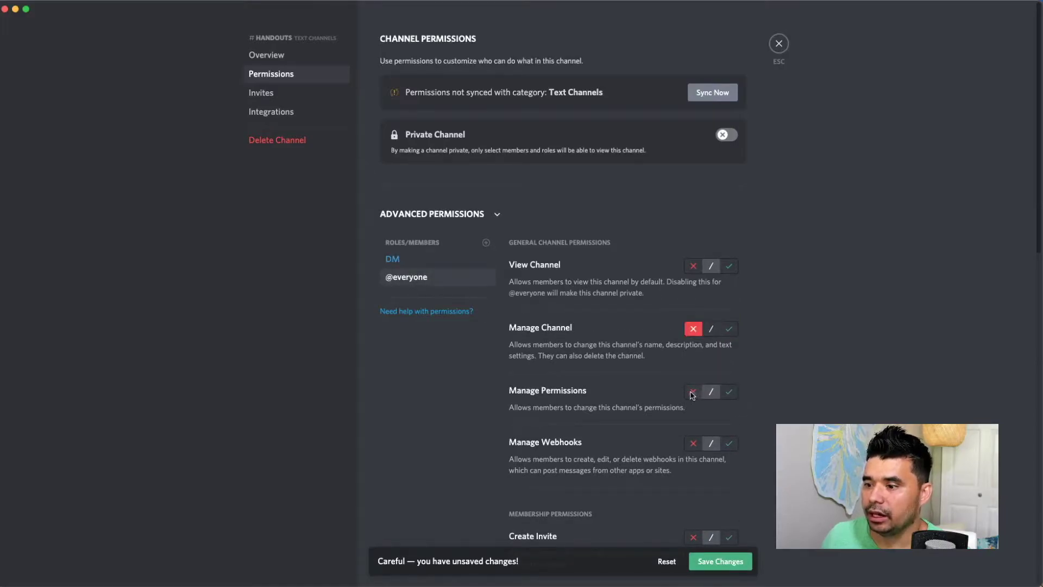
click(698, 393)
scroll(767, 421, down, 5)
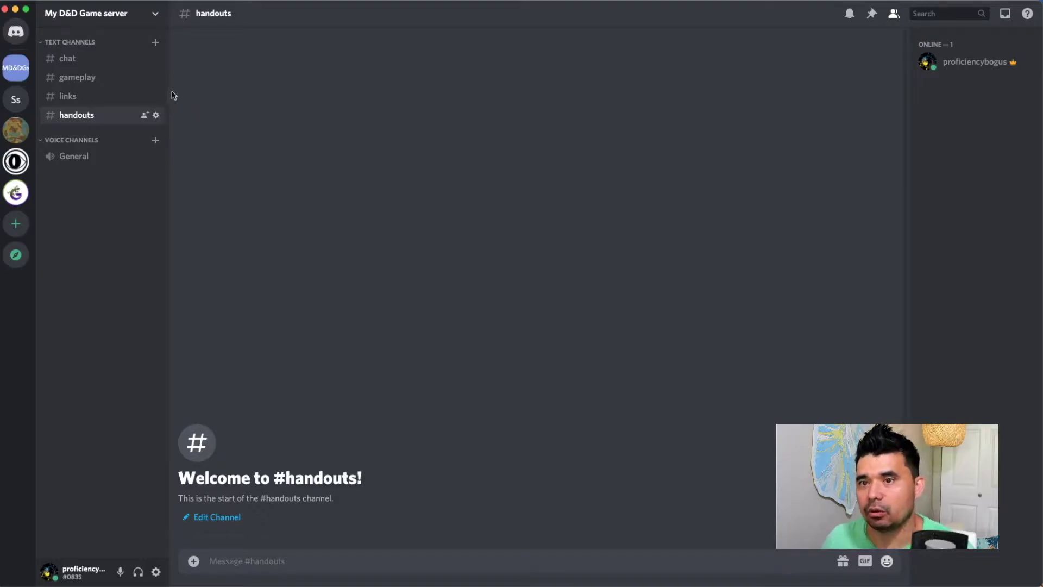
Step: Create a private text channel named "behind-the-screen" and give the DM role access to it
click(156, 43)
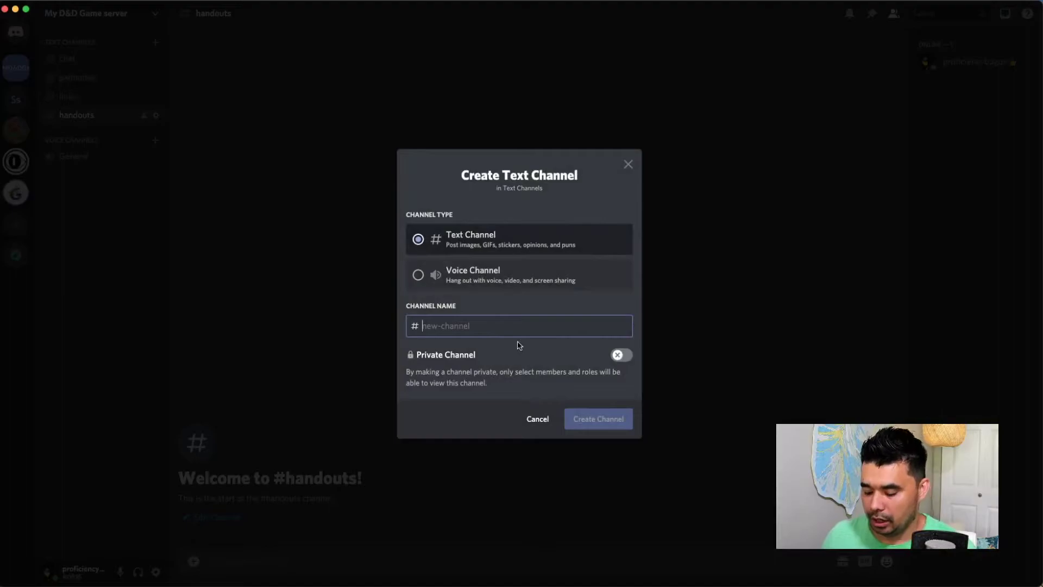
text(behind-th)
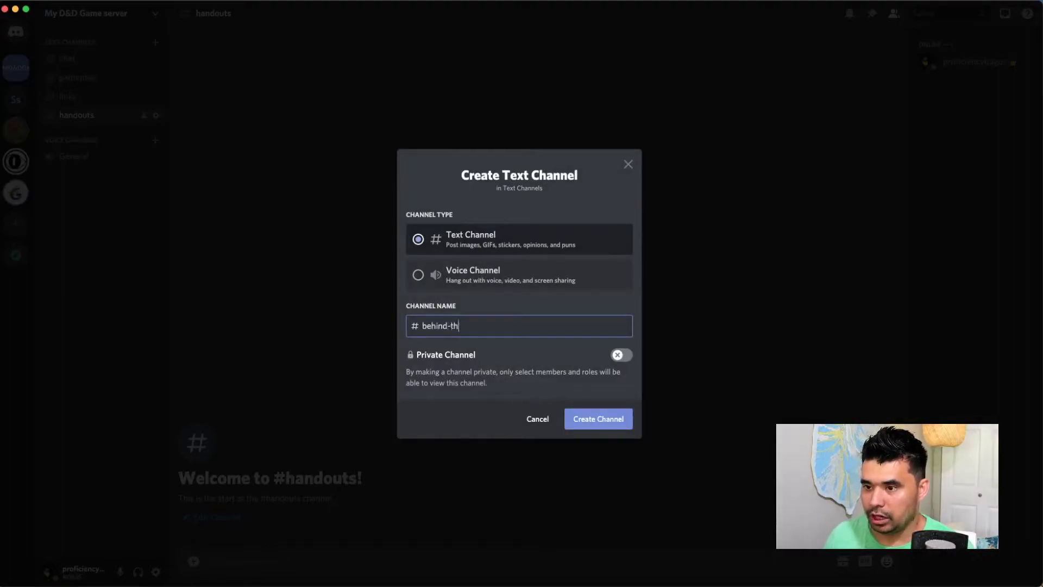
text(e-screen)
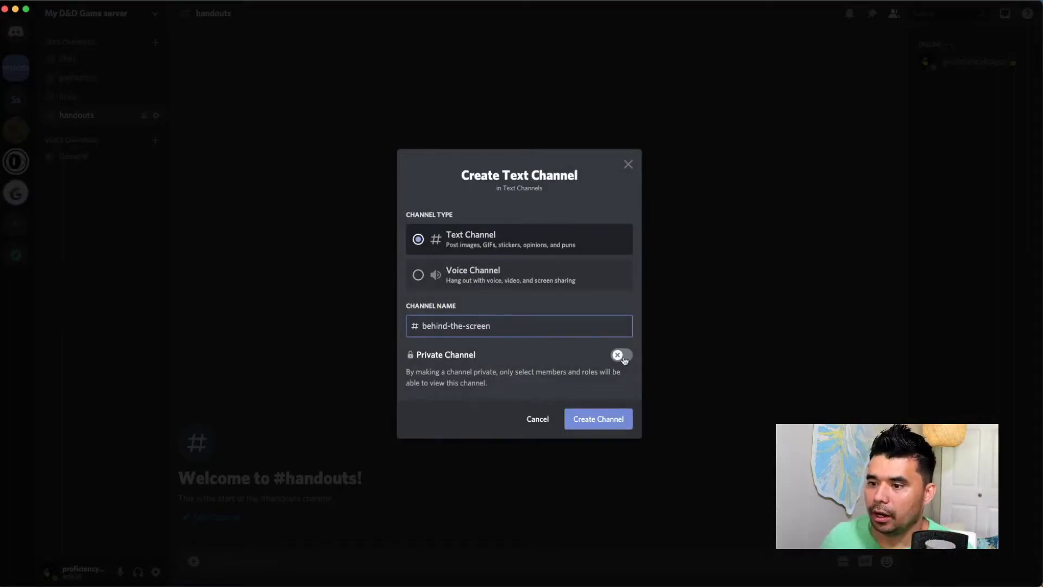
click(622, 356)
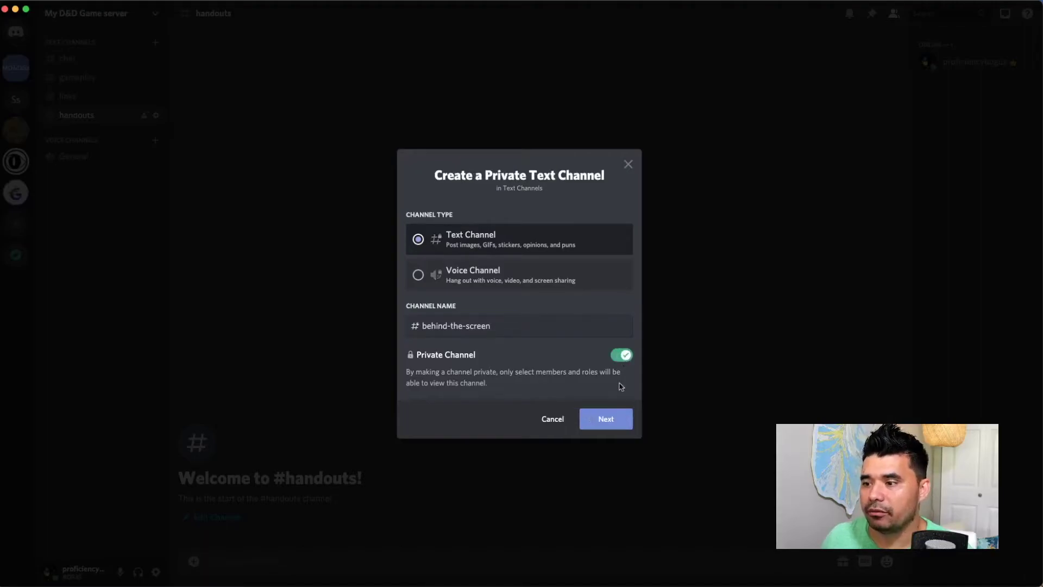
click(606, 419)
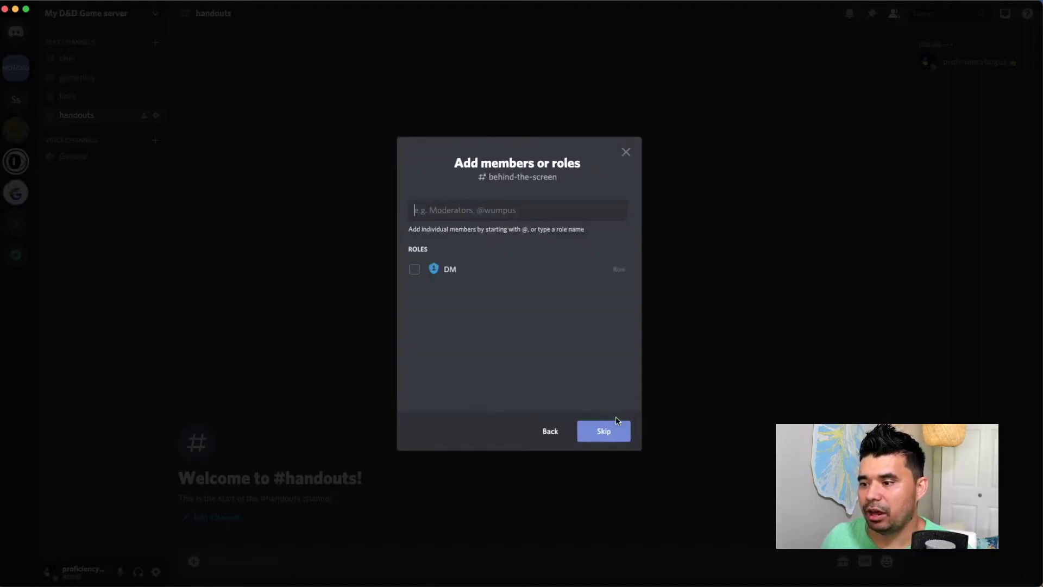
click(416, 270)
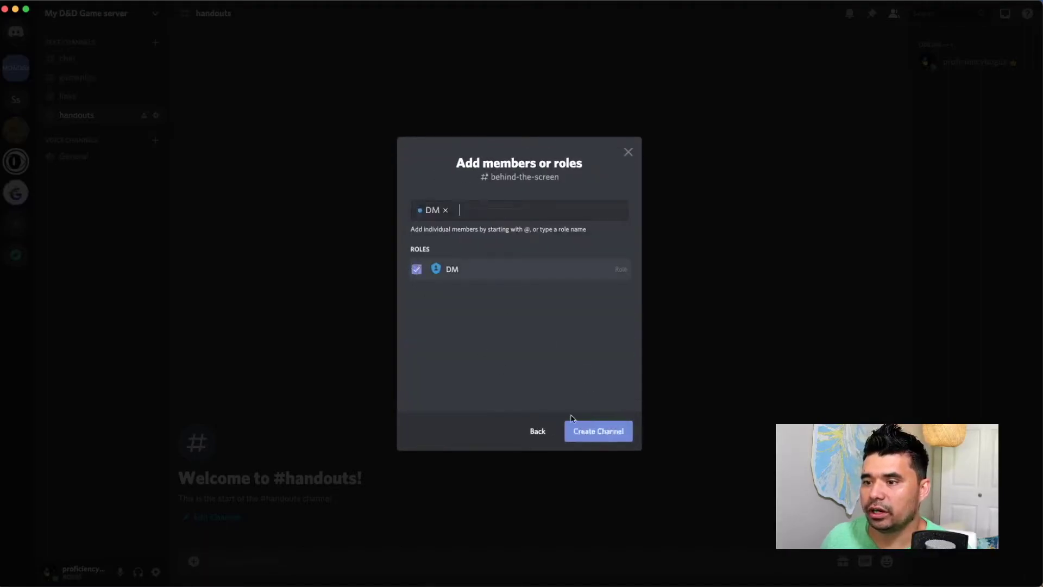
click(613, 431)
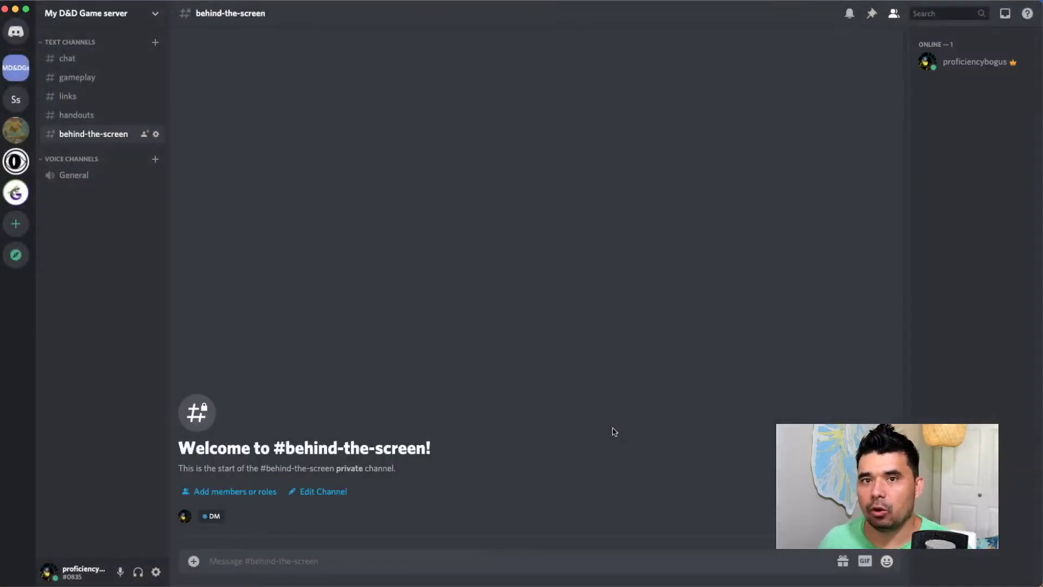
Step: Review the permissions of the behind-the-screen channel, including its role access and advanced settings
click(156, 134)
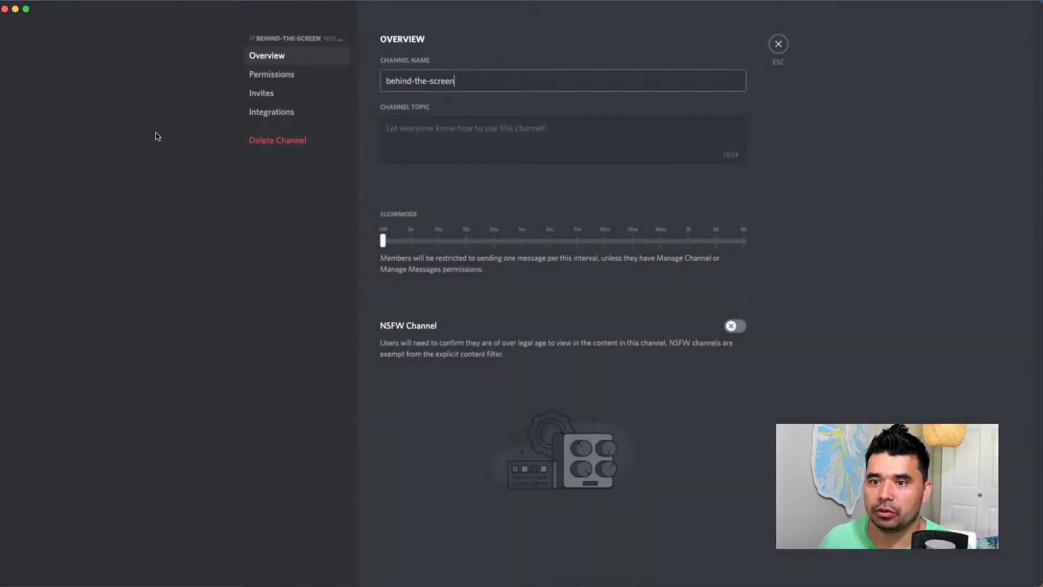
click(296, 75)
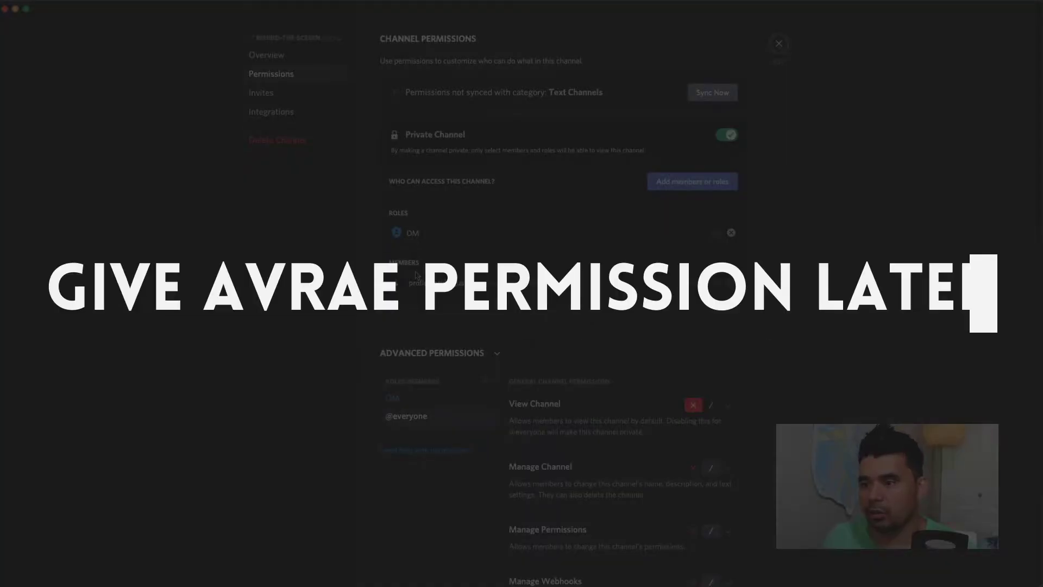
scroll(568, 446, down, 5)
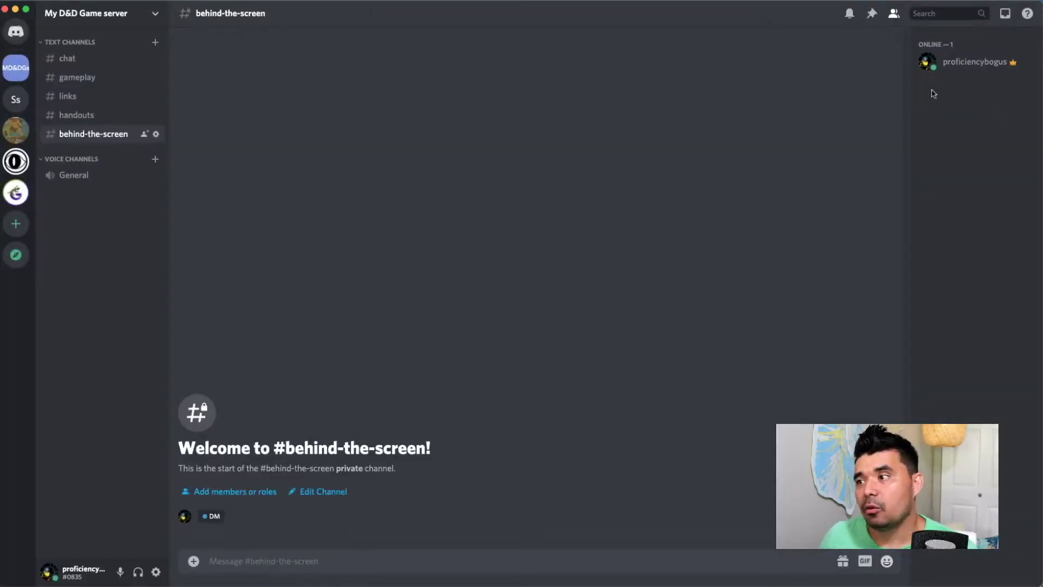
Step: Assign the DM role to the server owner's member profile
click(970, 64)
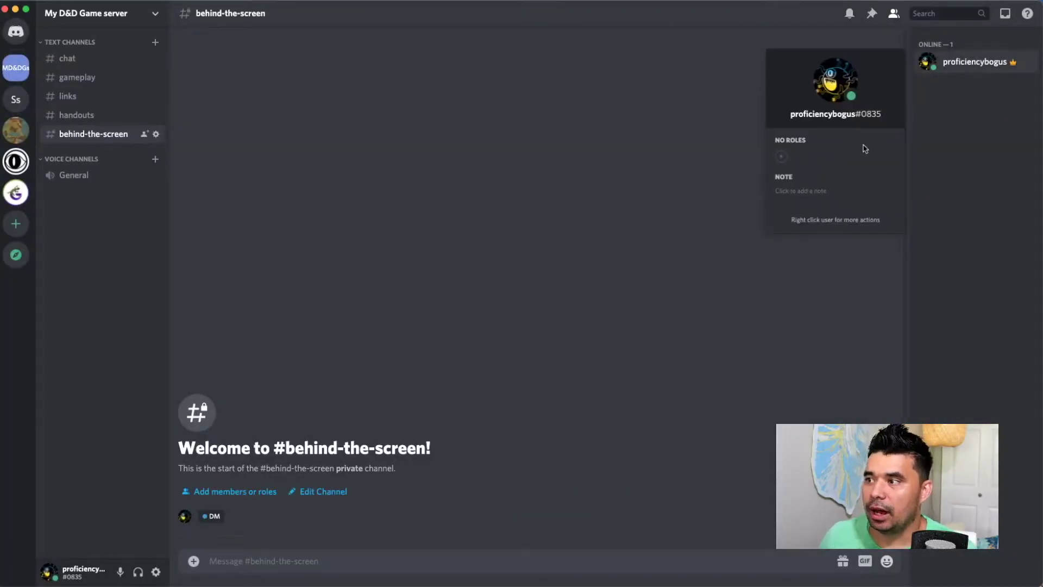
click(779, 160)
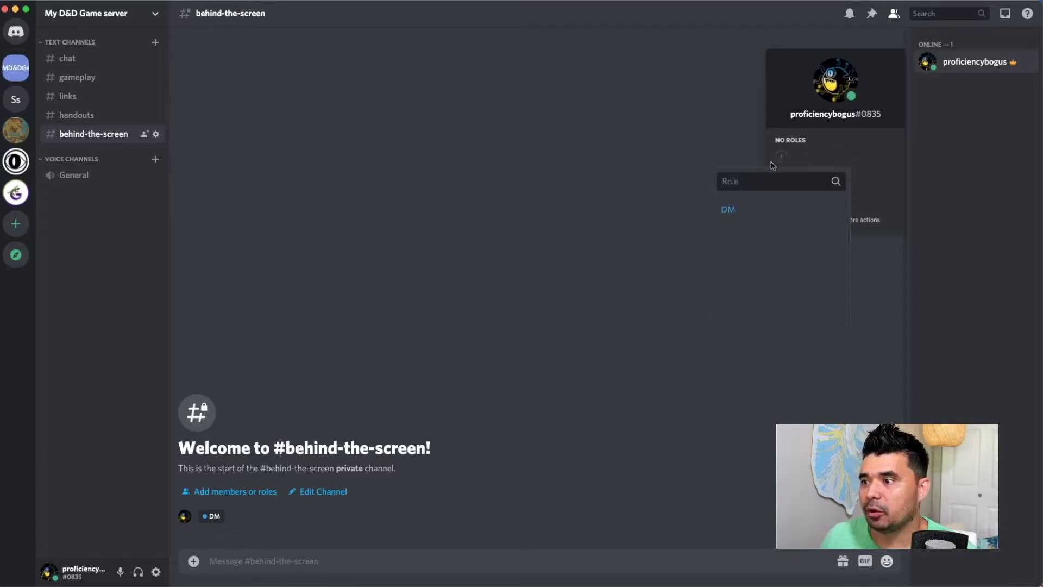
click(737, 212)
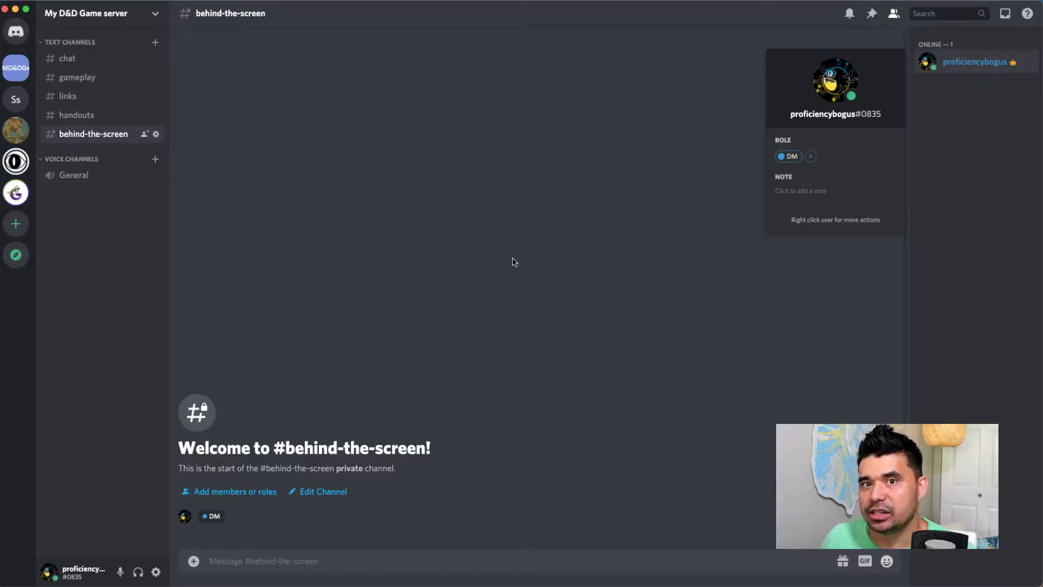
click(512, 262)
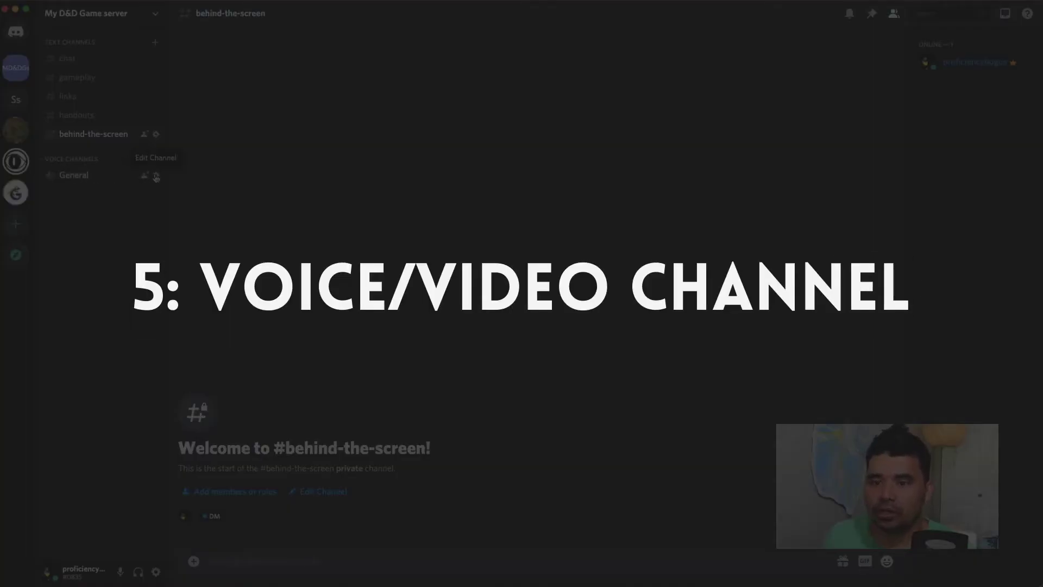
Step: Rename the General voice channel "table talk" and join it
click(156, 176)
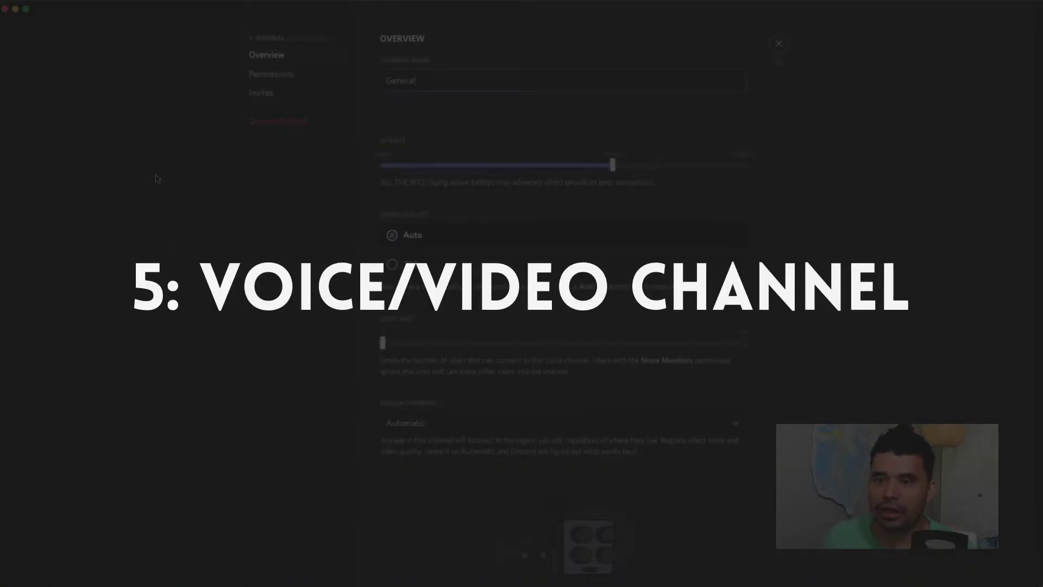
drag(417, 81, 380, 83)
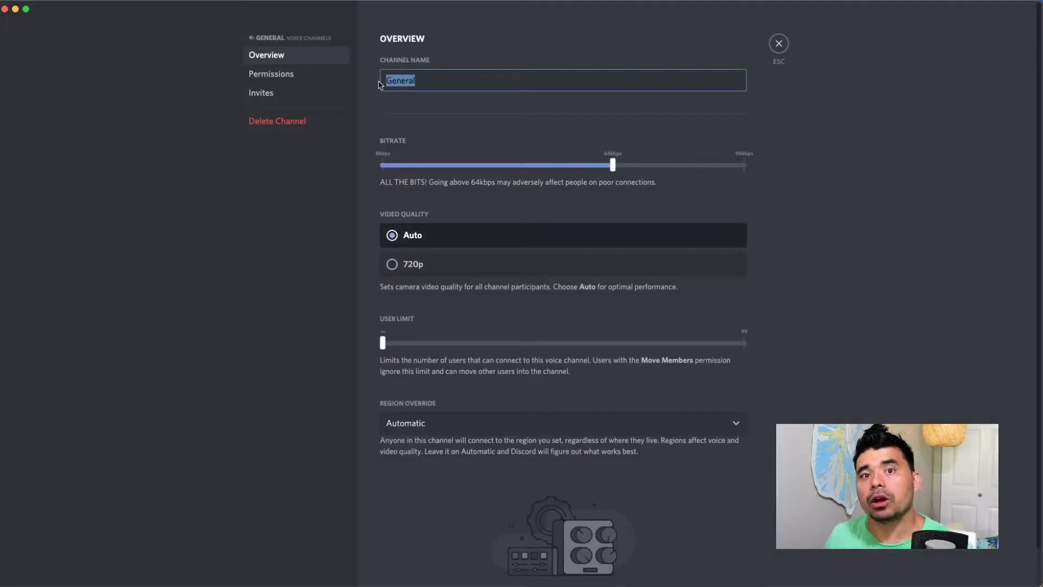
text(ta)
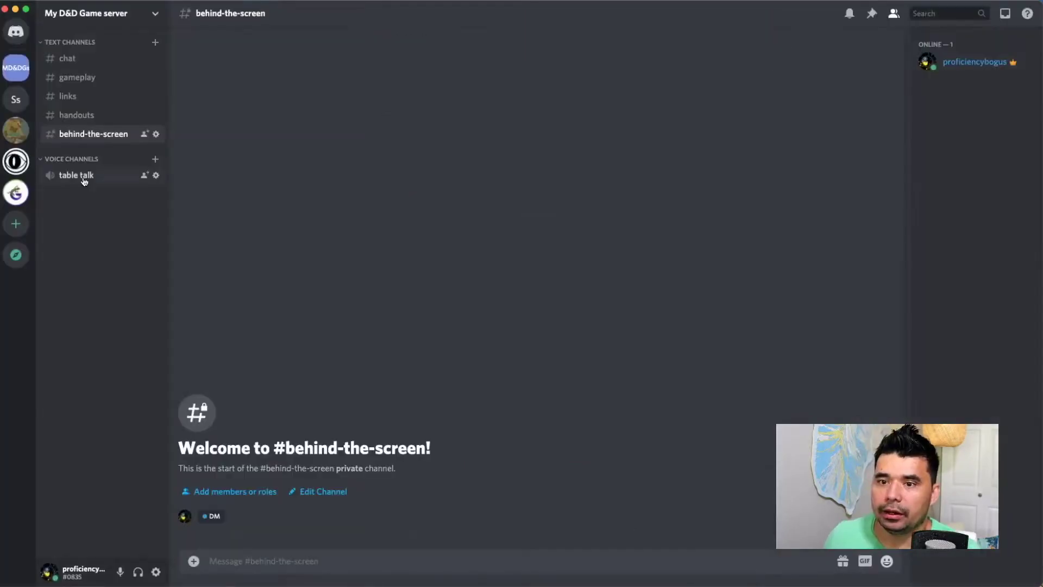
click(87, 177)
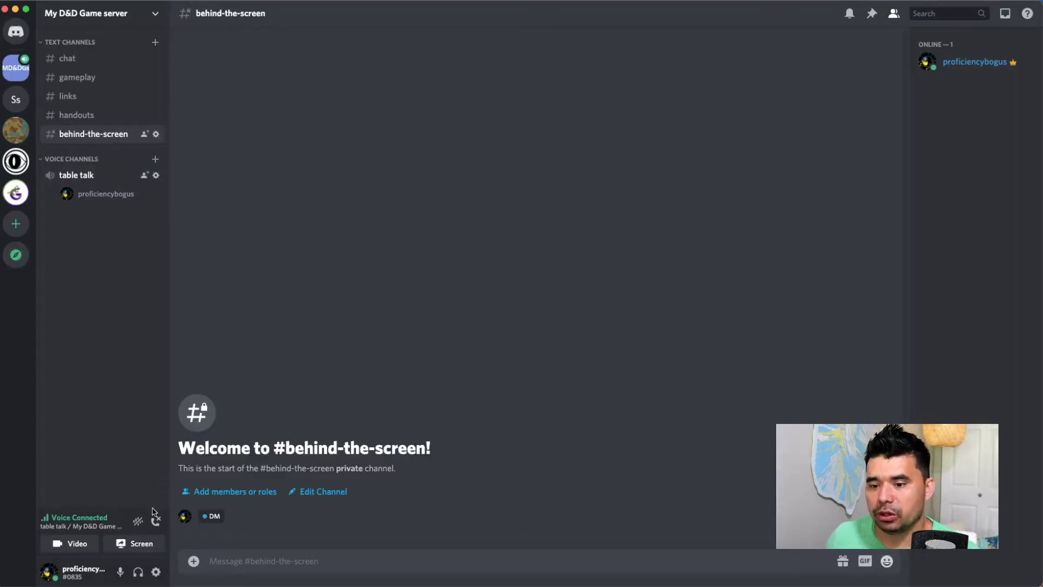
Step: Examine the voice input mode, devices, camera and noise suppression options in the account's Voice & Video settings
click(156, 571)
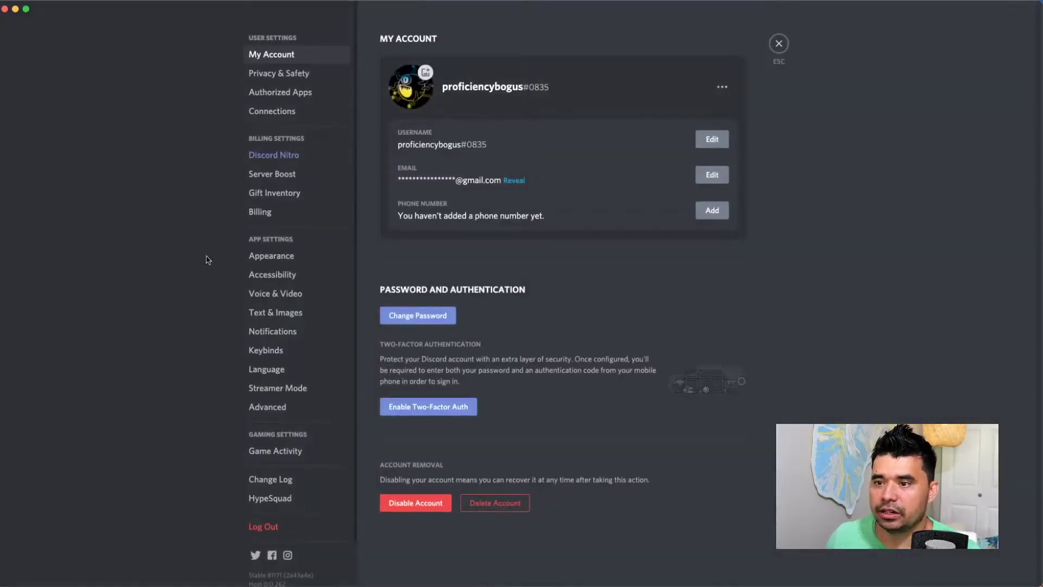
click(277, 296)
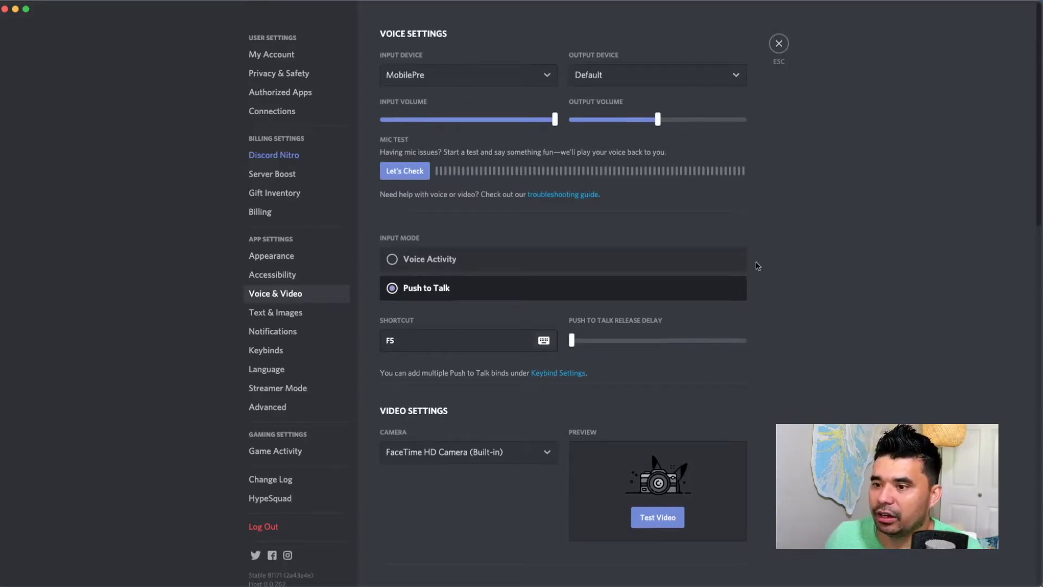
scroll(814, 274, down, 2)
scroll(814, 274, down, 1)
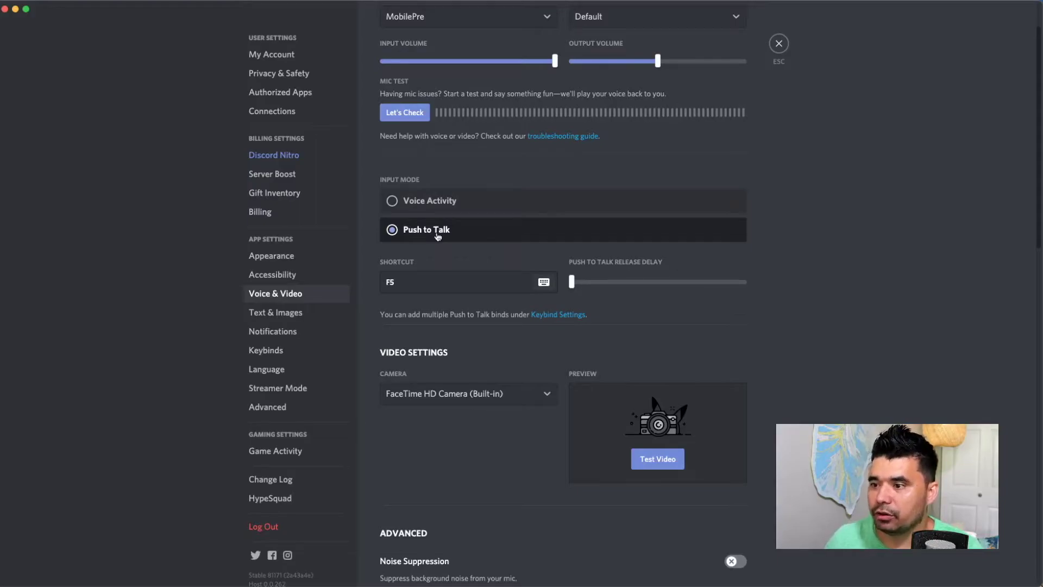
scroll(531, 361, down, 3)
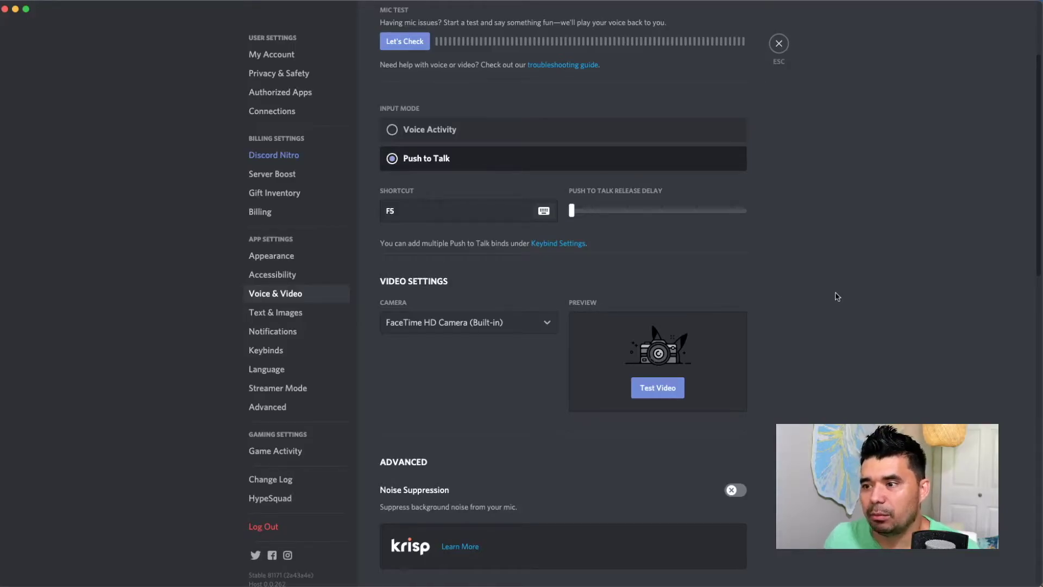
scroll(837, 296, up, 3)
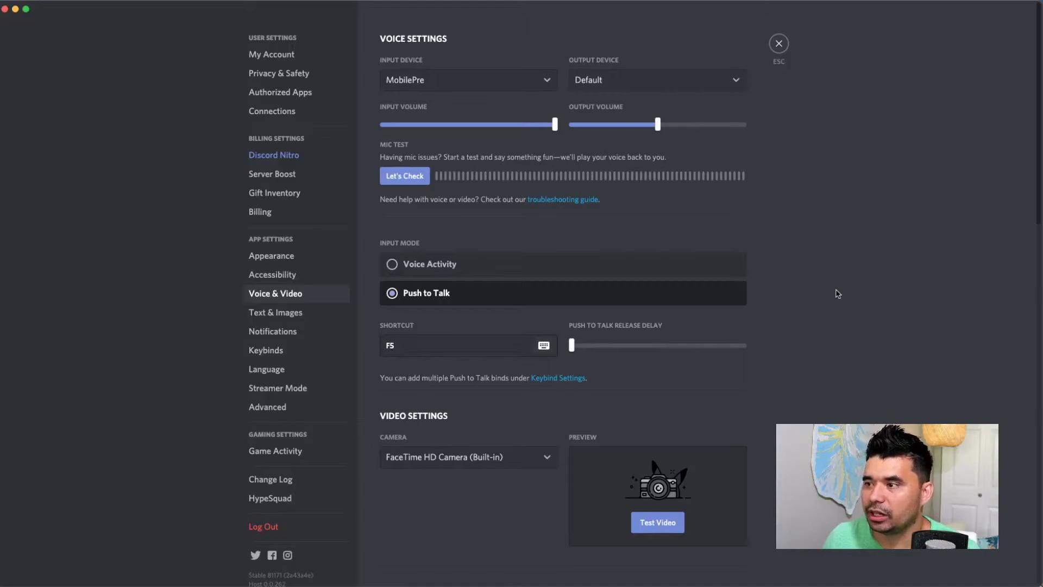
click(778, 43)
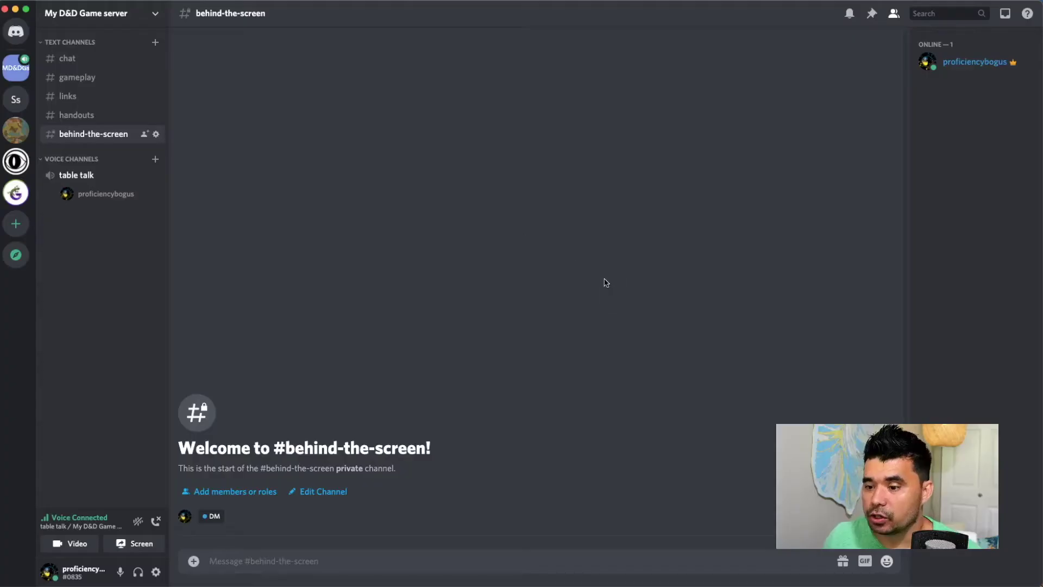
Step: Switch to Google Chrome and start inviting the Avrae bot from the Connect Avrae section of avrae.io
mouse_move(662, 583)
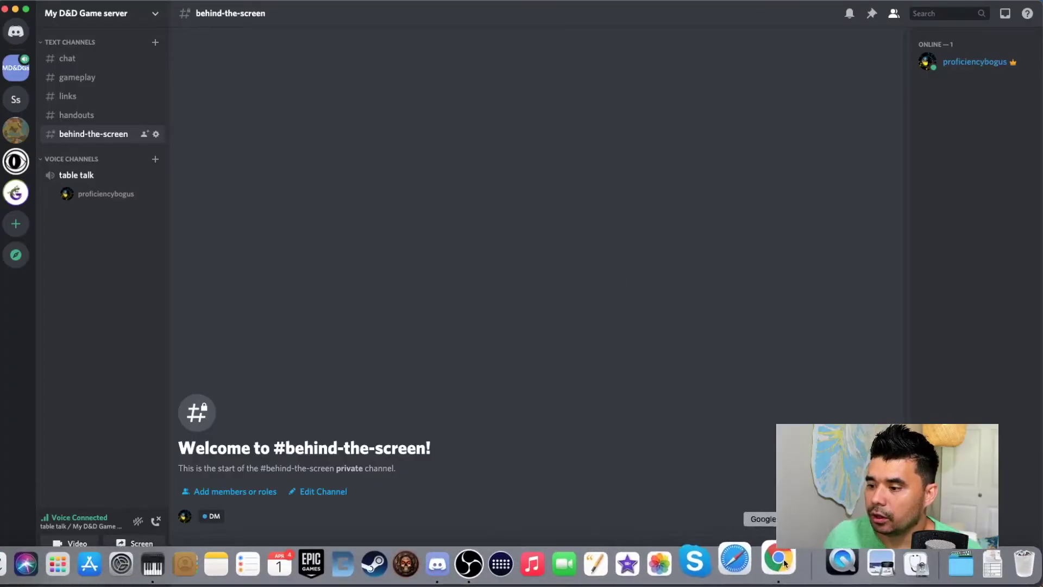
click(806, 563)
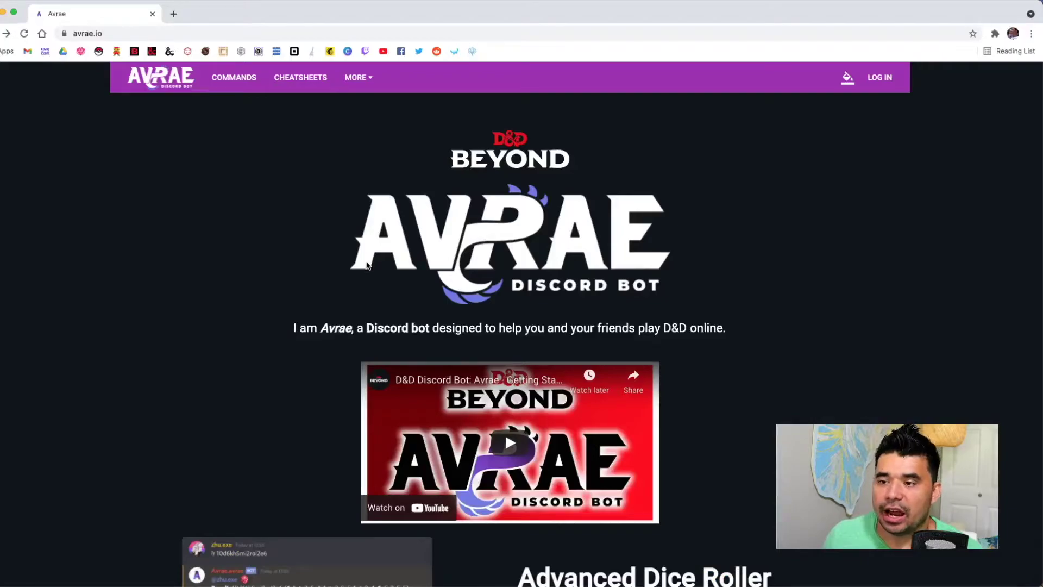
scroll(806, 411, down, 10)
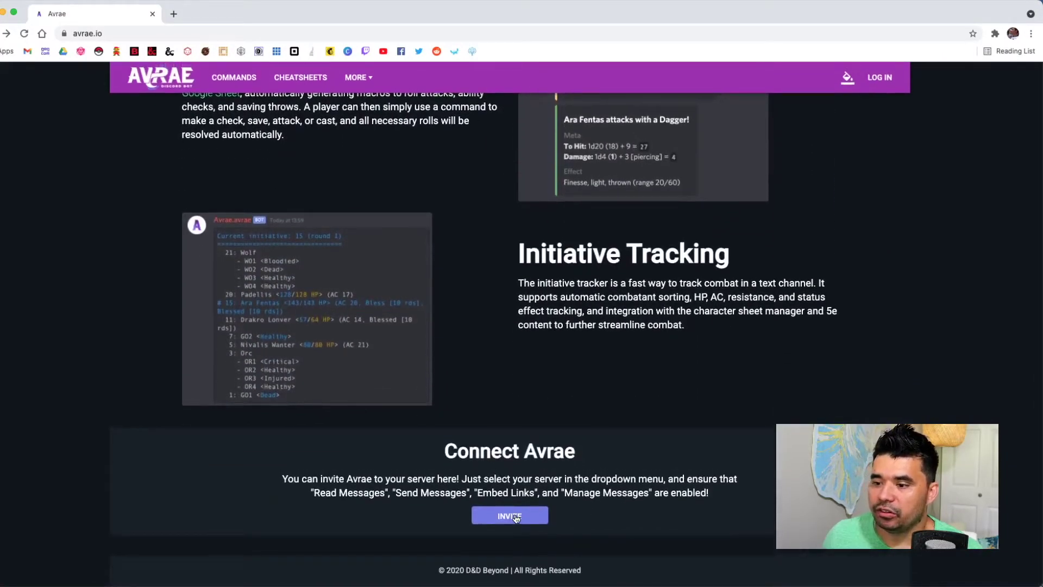
click(510, 515)
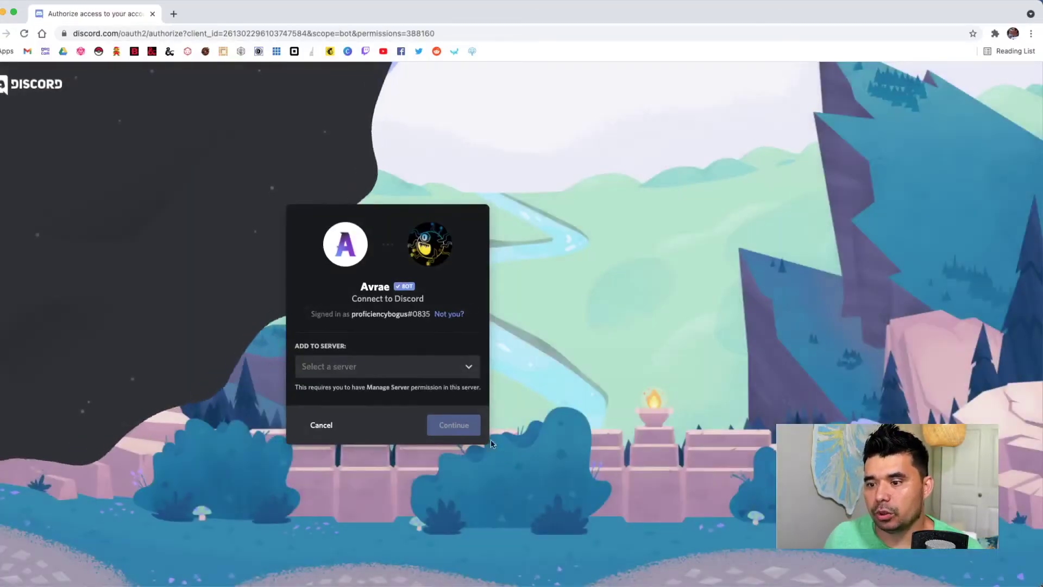
Step: Add Avrae to My D&D Game server, authorize all its requested permissions and complete the human check
click(466, 370)
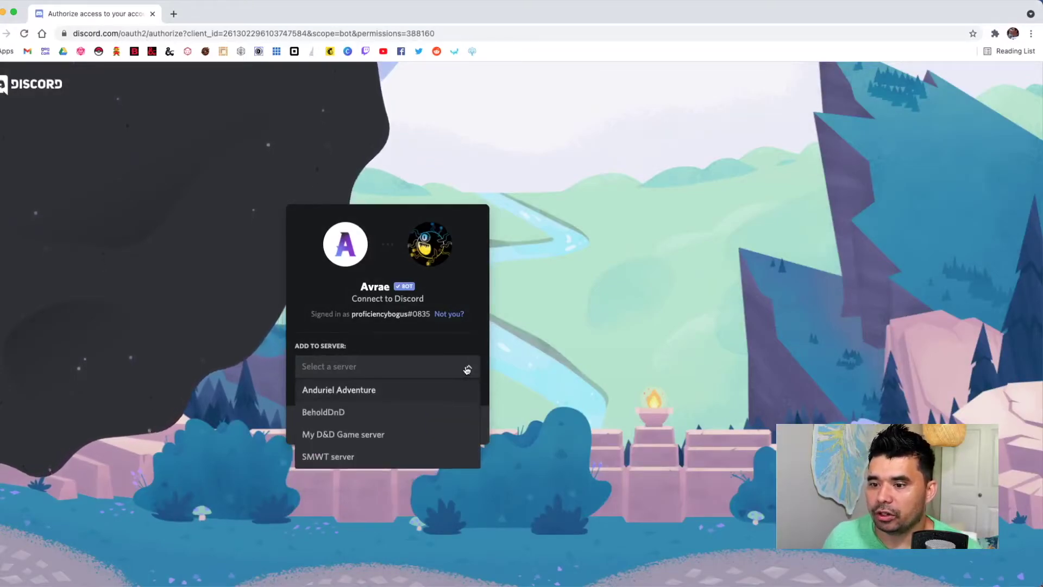
click(372, 439)
click(458, 432)
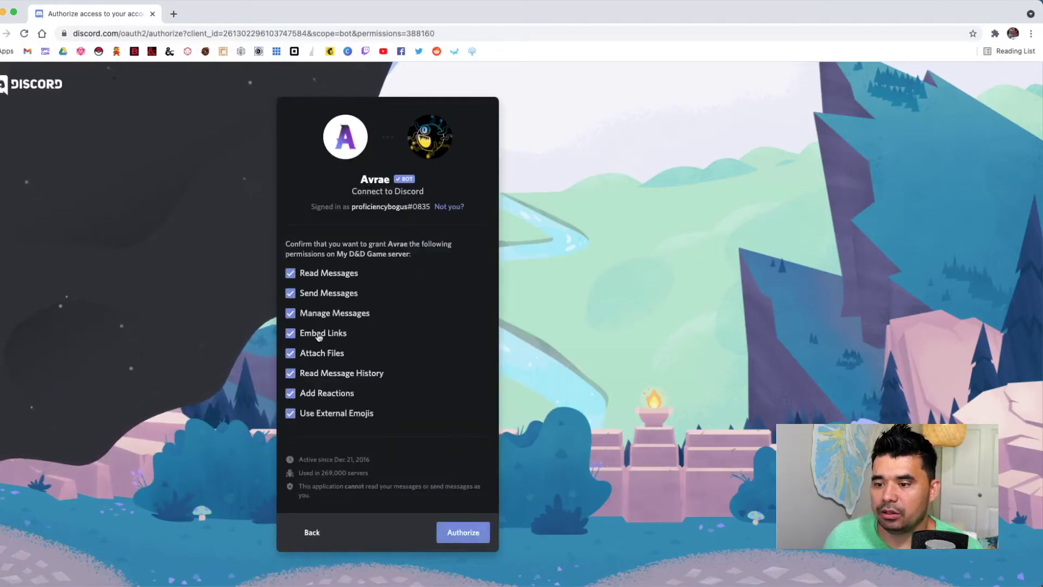
click(459, 532)
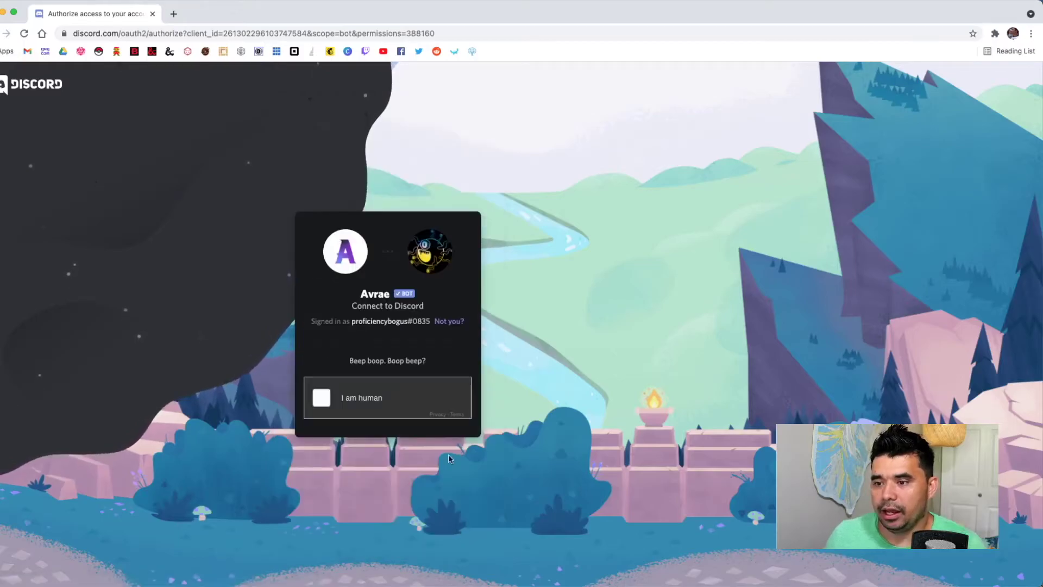
click(322, 390)
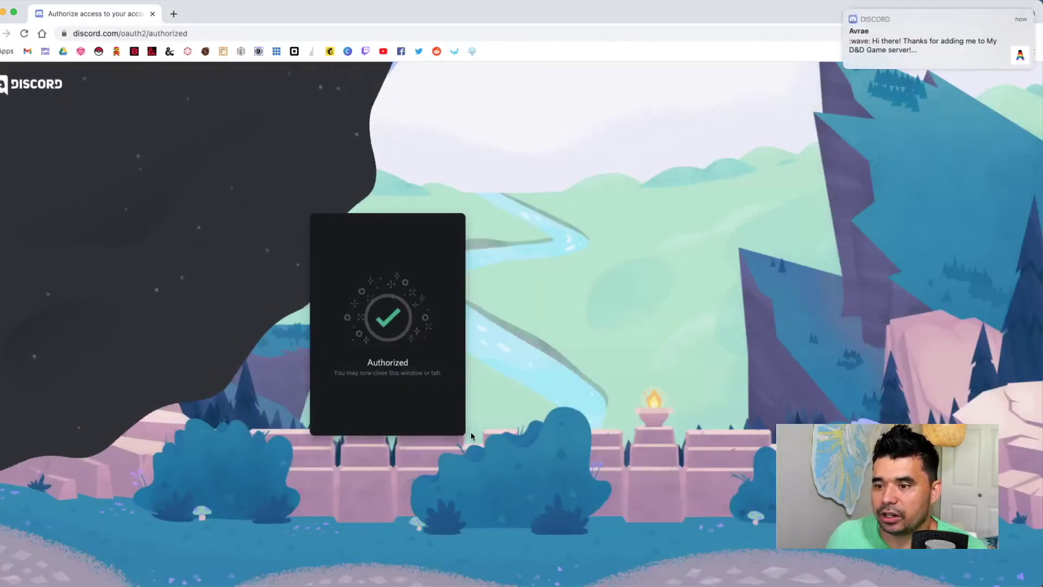
Step: Switch to Discord and add the Avrae bot to the chat channel's advanced permissions
mouse_move(930, 43)
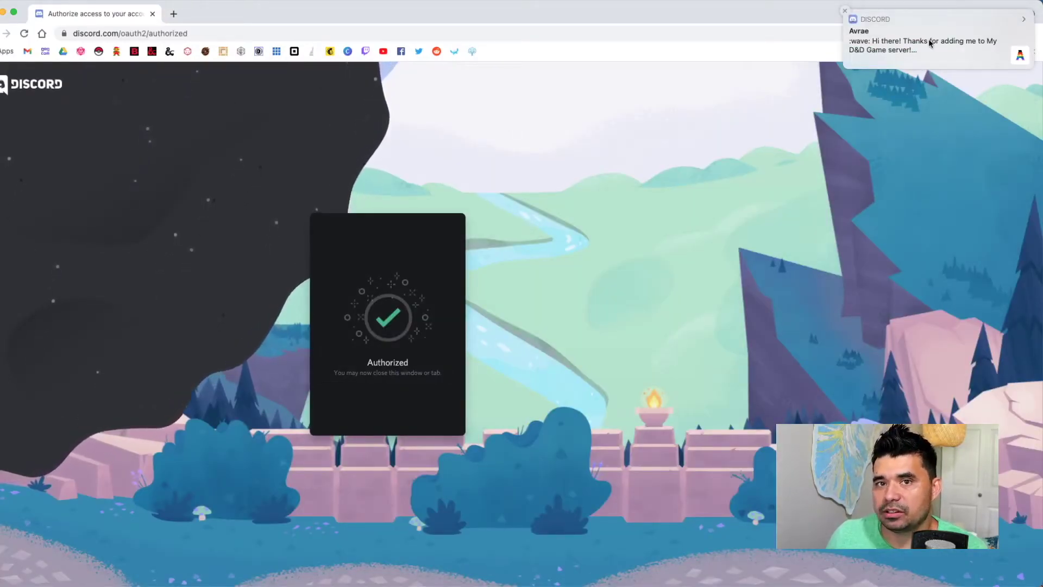
click(930, 42)
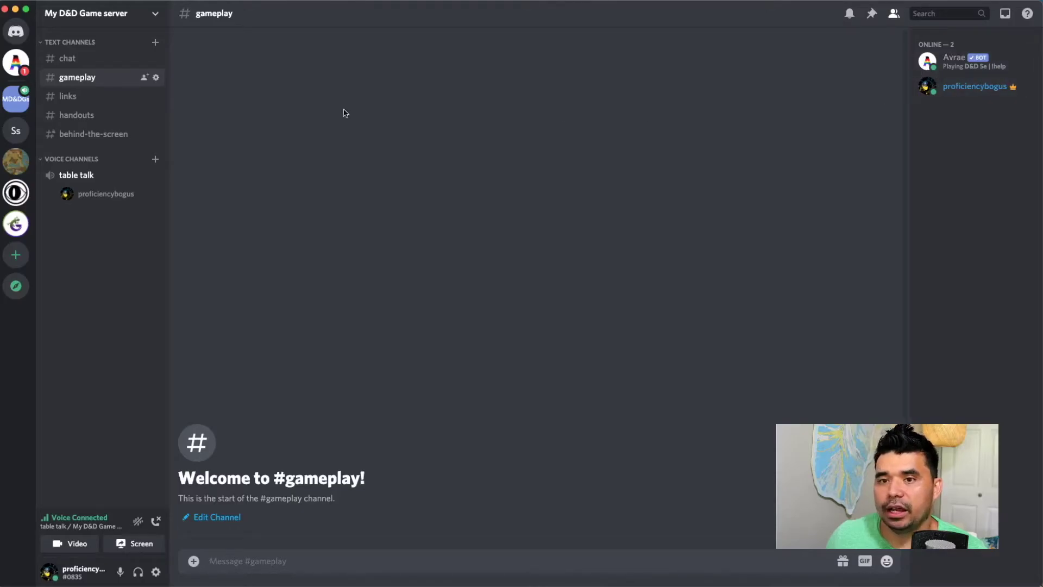
click(86, 63)
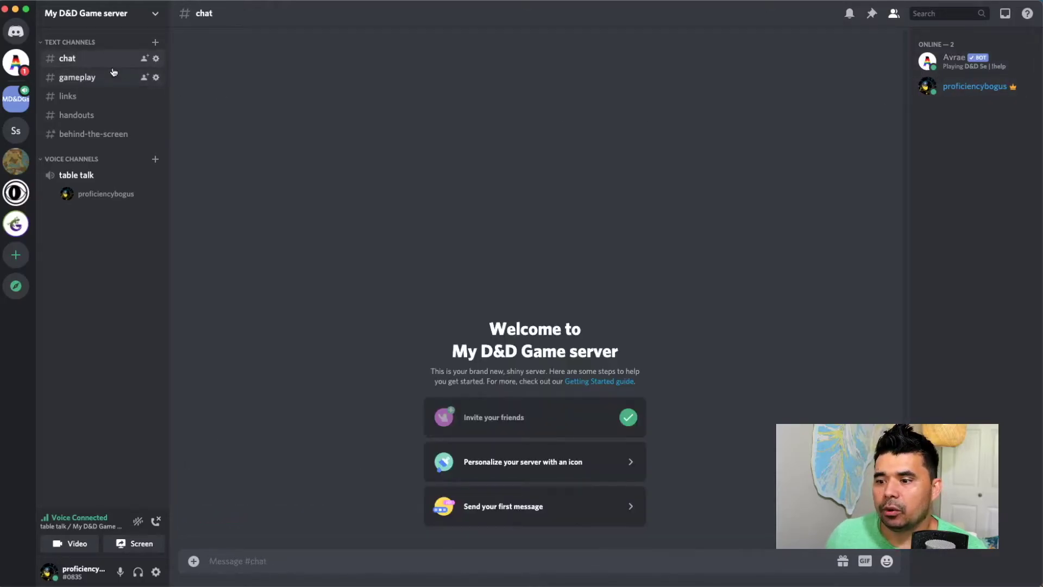
click(157, 60)
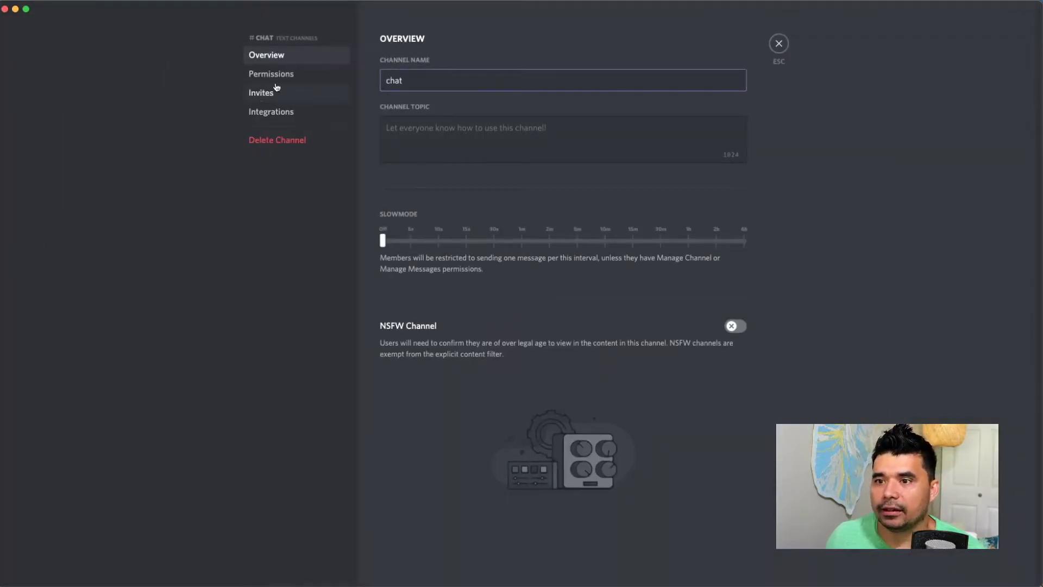
click(277, 76)
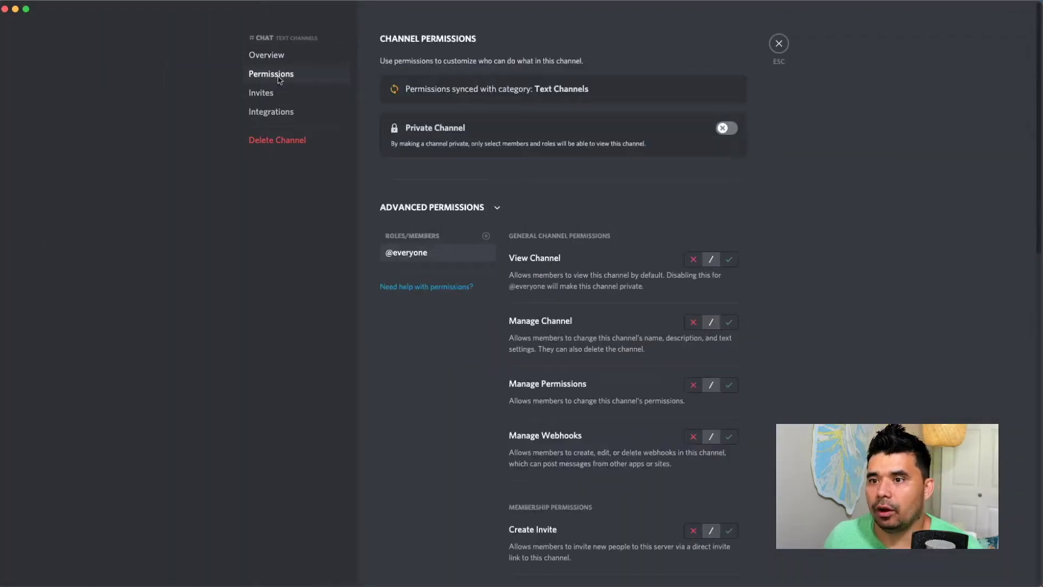
click(486, 237)
click(429, 391)
Step: Deny Avrae the View Channel, Manage Channel, Manage Permissions and Manage Webhooks permissions in the chat channel
click(694, 266)
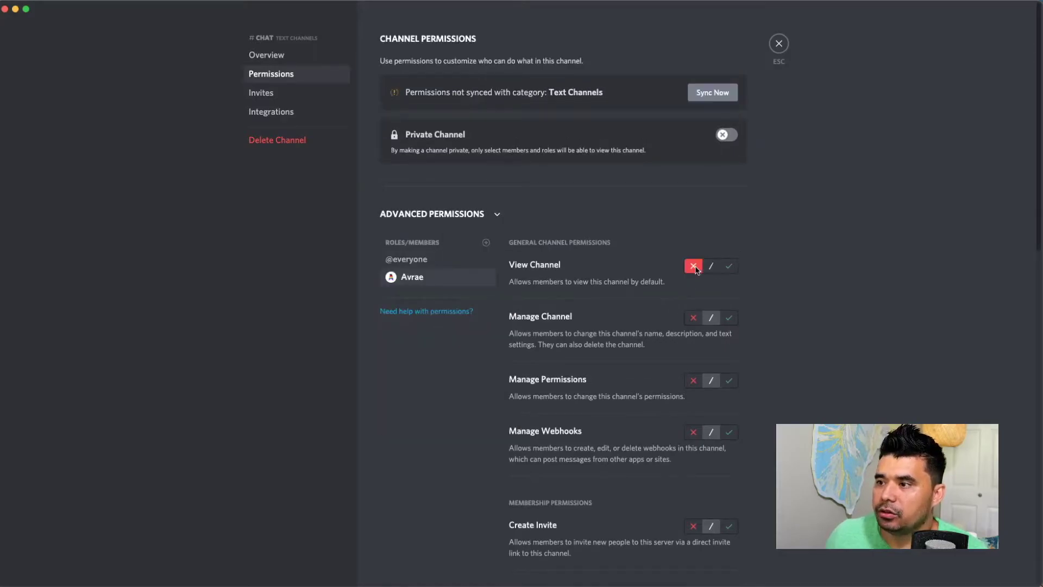
click(694, 318)
click(694, 384)
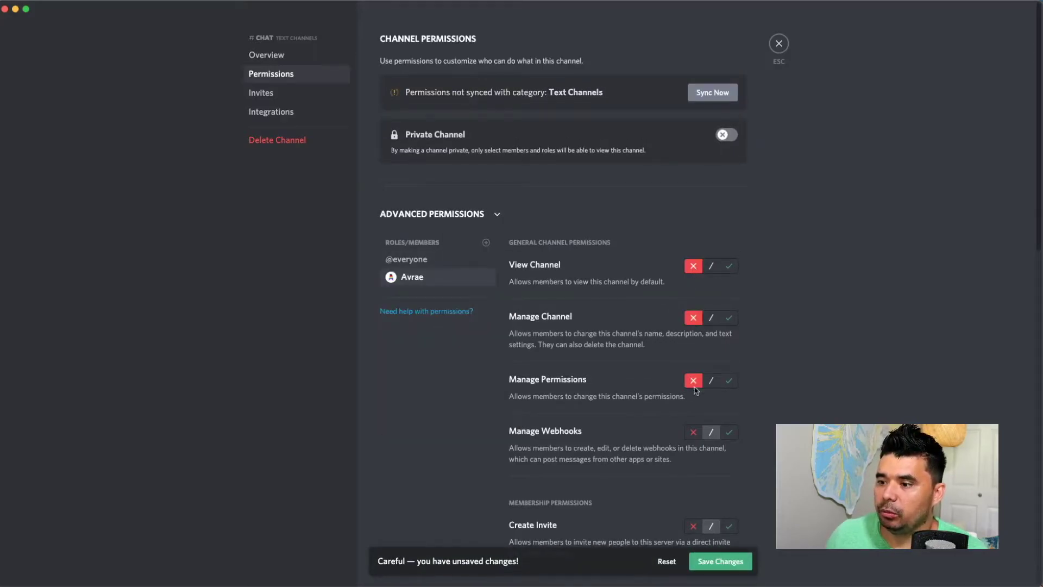
click(693, 432)
Step: Deny Avrae Create Invite and the text channel permissions in the chat channel, and save the changes
scroll(715, 464, down, 3)
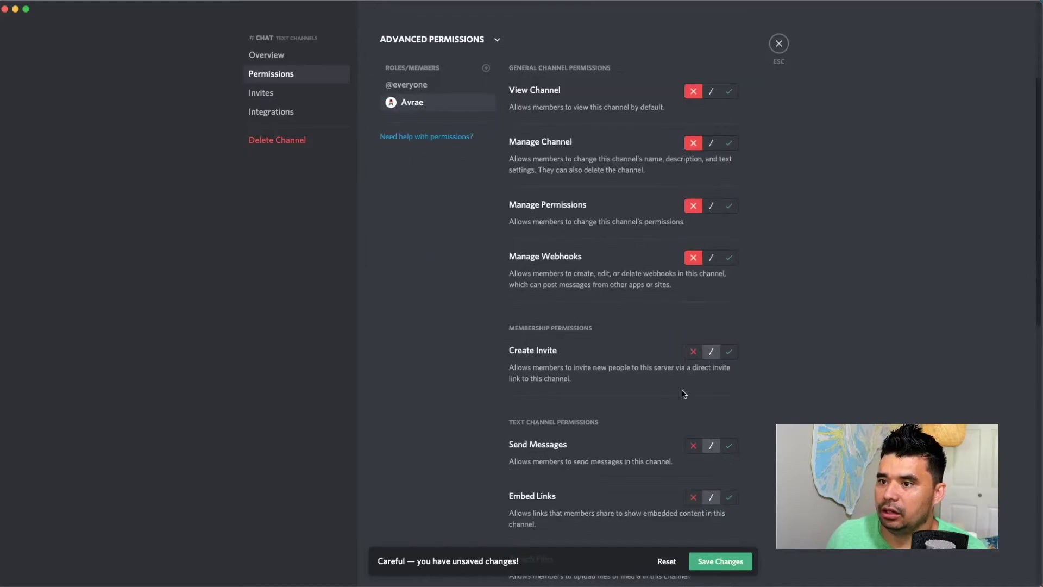
click(693, 351)
click(693, 446)
scroll(676, 463, down, 2)
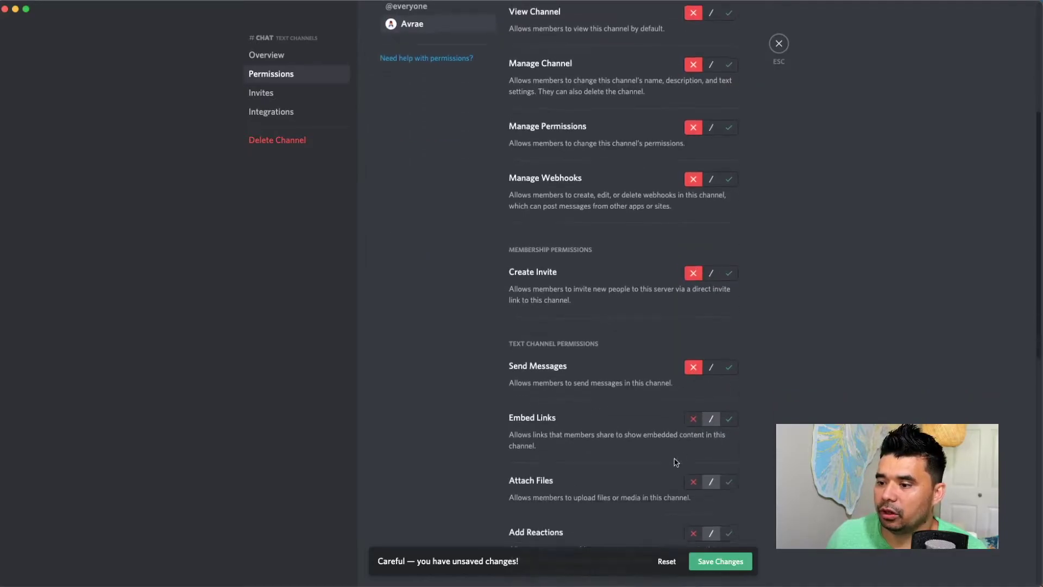
click(692, 412)
click(691, 474)
scroll(672, 476, down, 2)
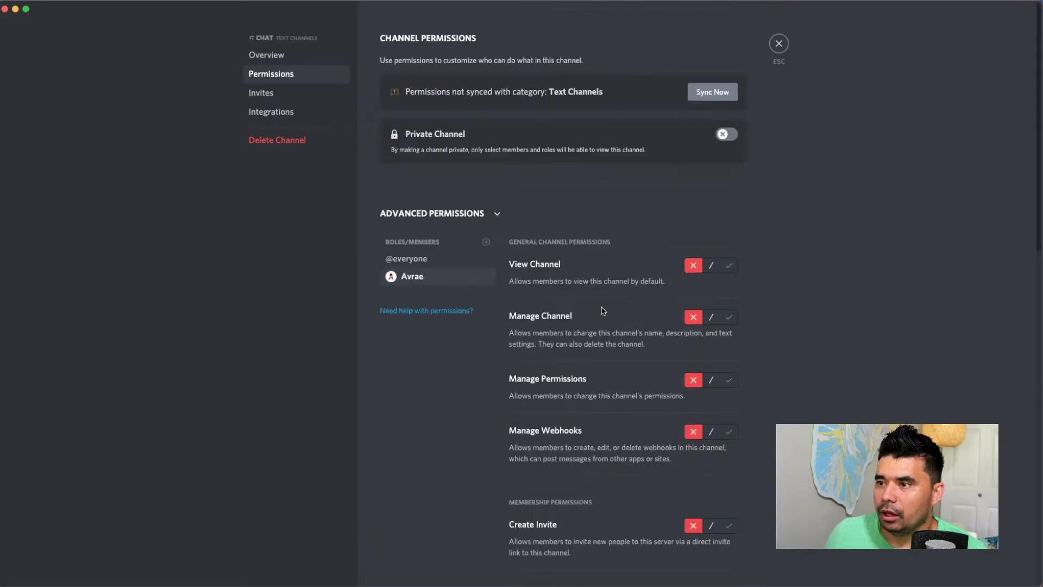
scroll(601, 310, down, 3)
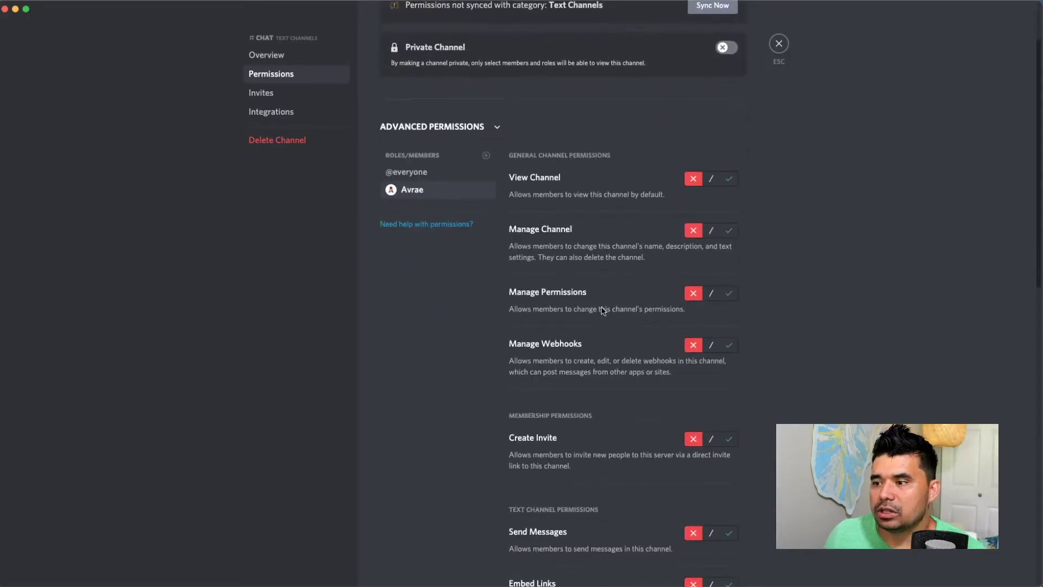
scroll(600, 310, up, 2)
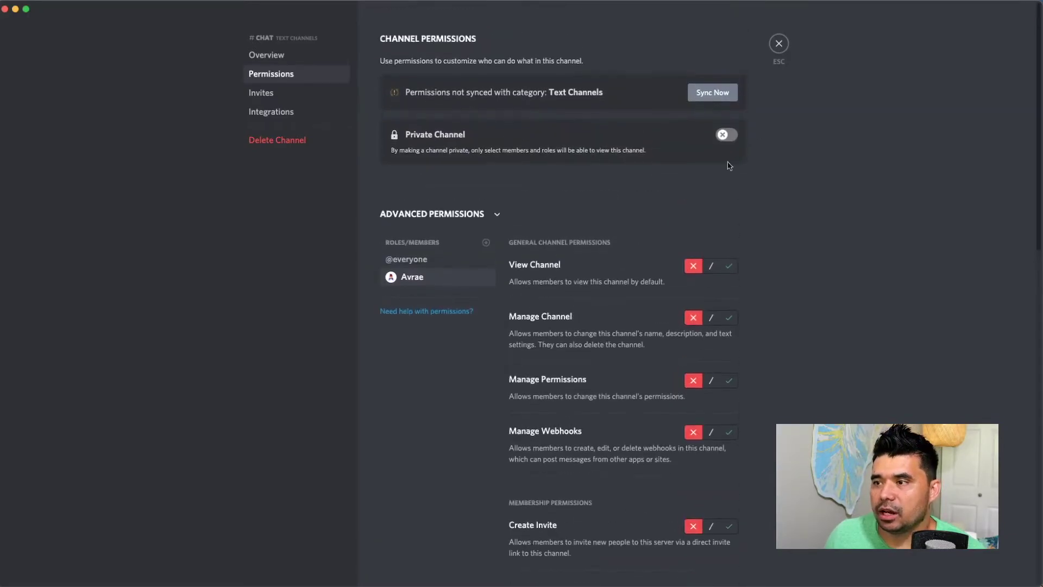
click(779, 43)
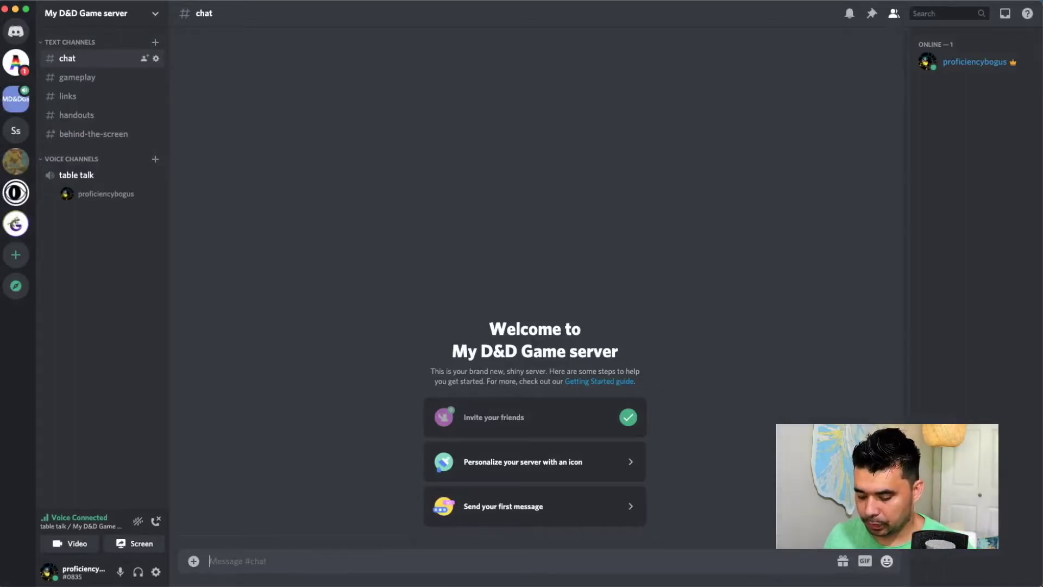
Step: Test Avrae by sending "!roll 1d6" in the chat channel and again in the gameplay channel
text(I)
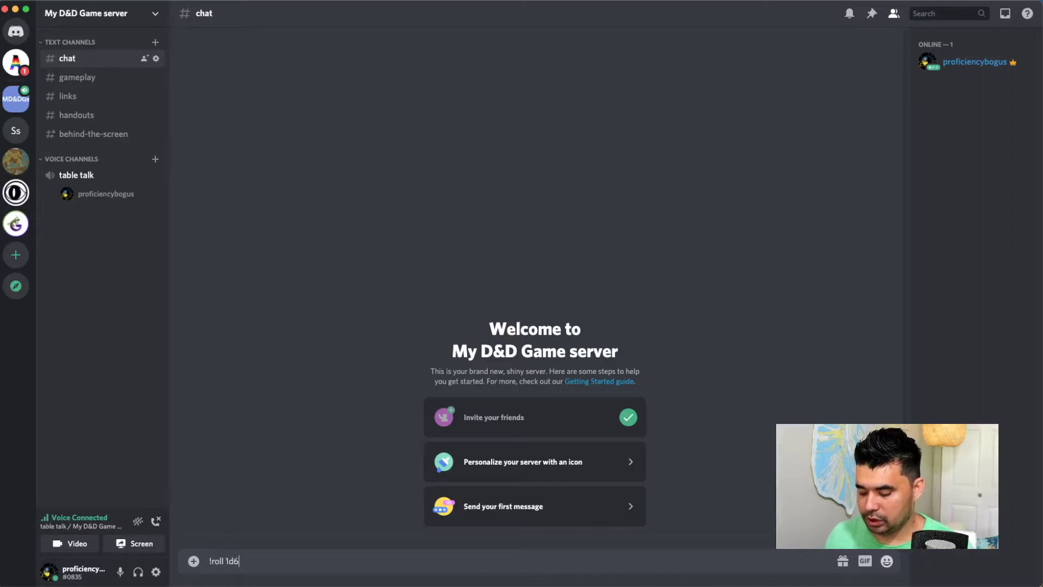
key(Return)
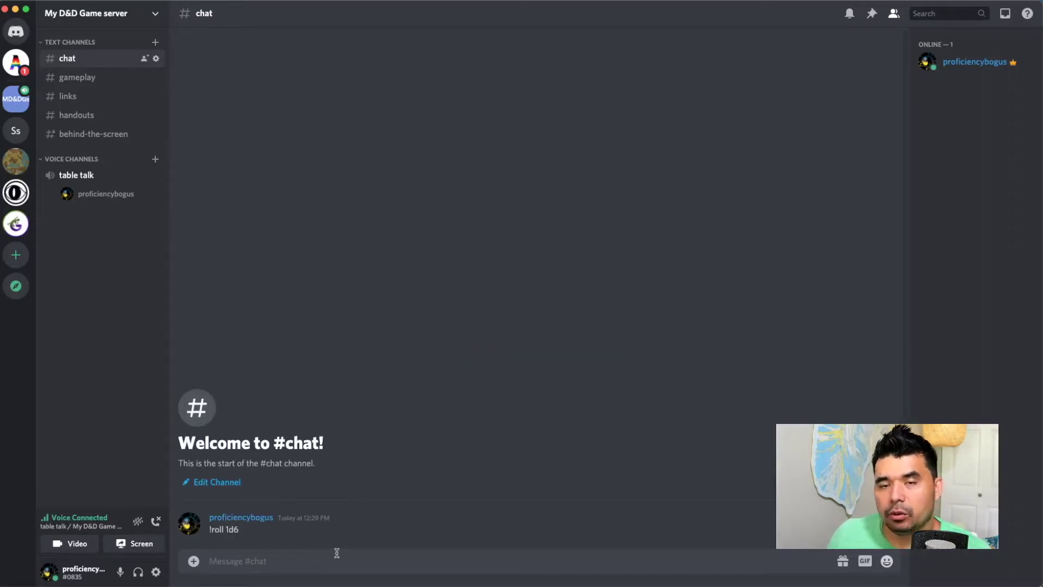
click(80, 79)
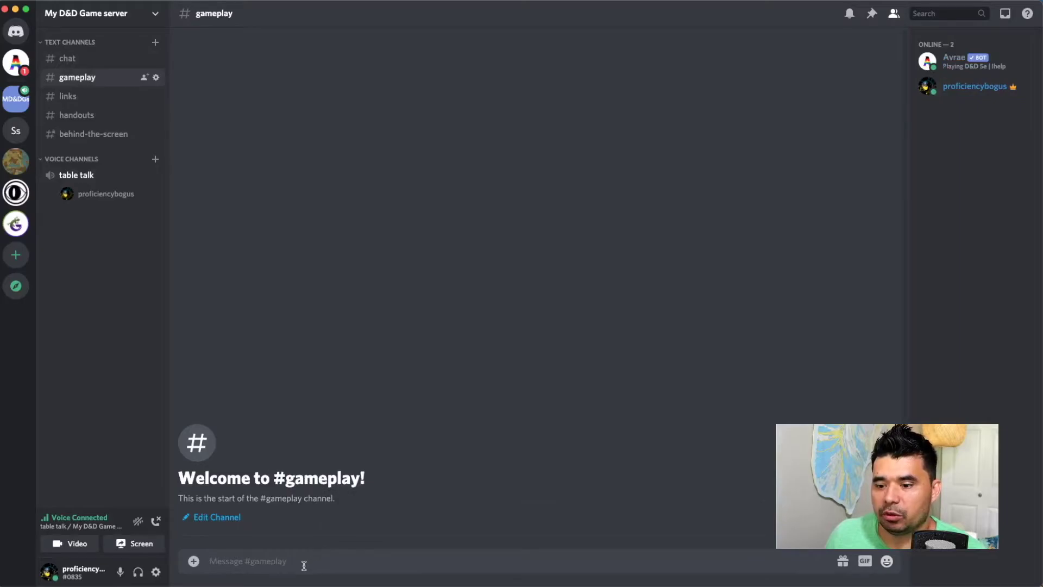
text(!roll 1d)
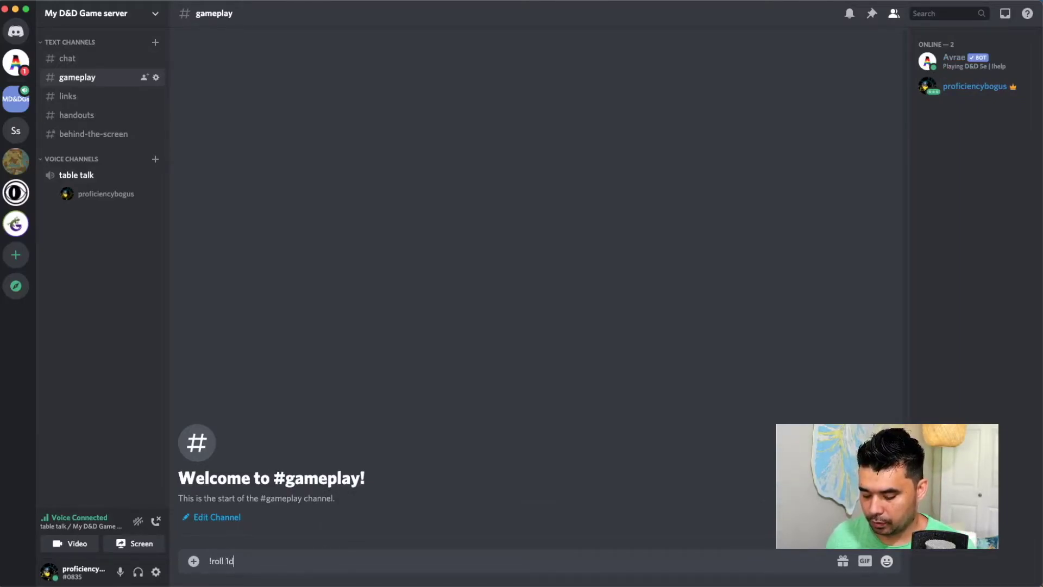
text(6)
key(Return)
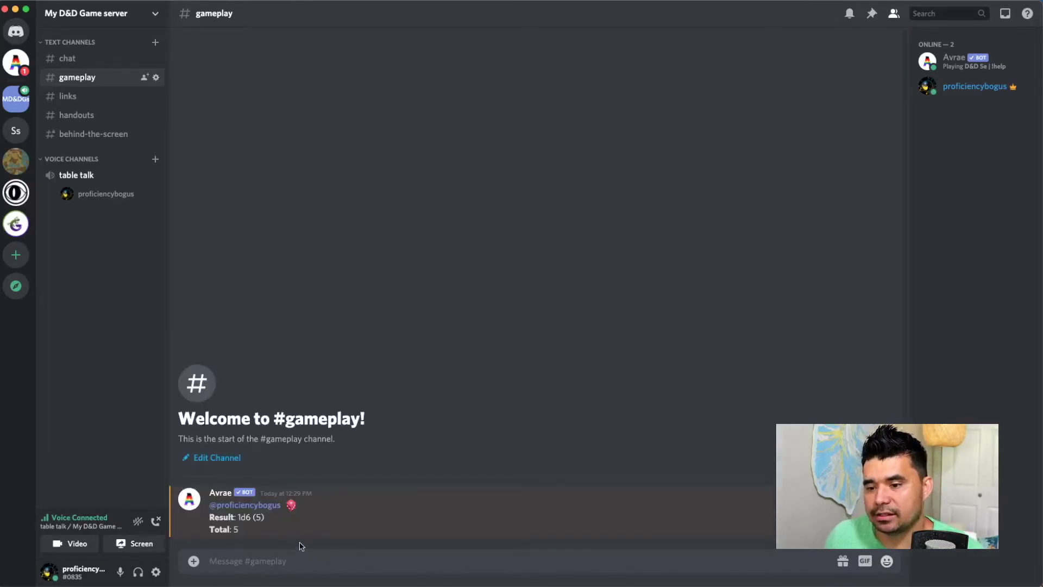
Step: Check the links and handouts channels, and send "!roll 1d6" in the behind-the-screen channel
click(74, 99)
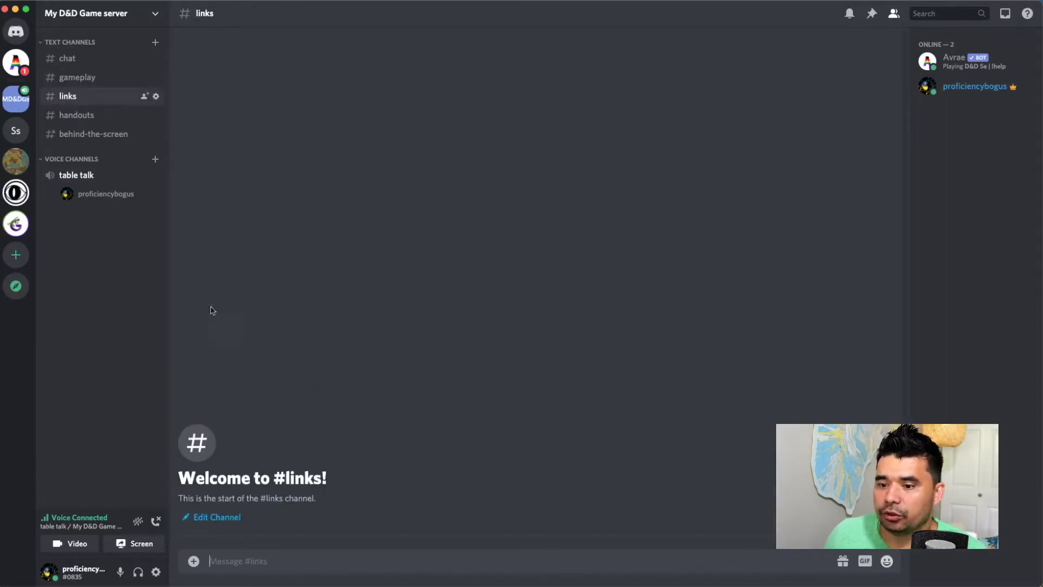
click(108, 122)
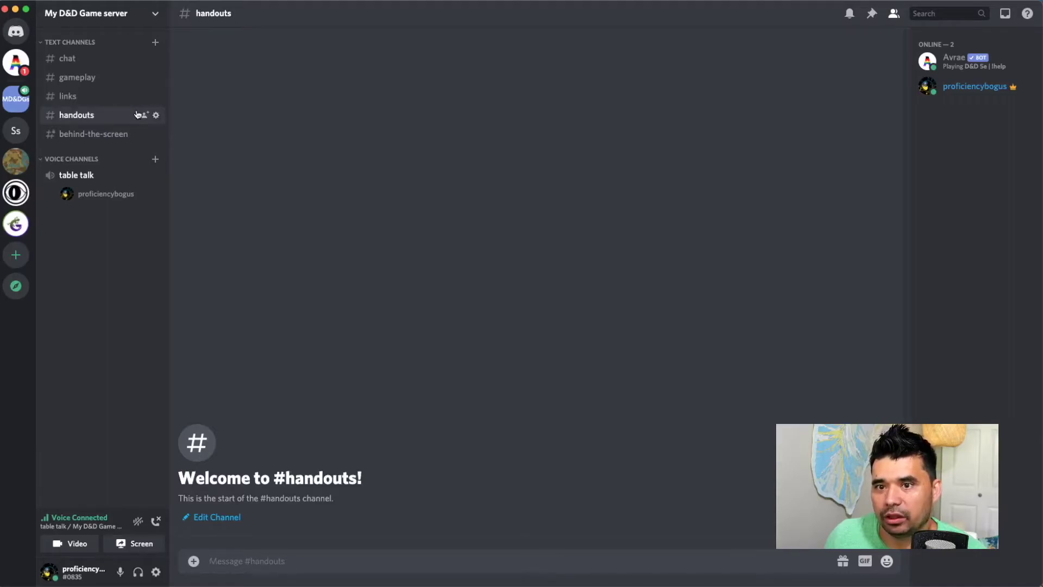
click(134, 134)
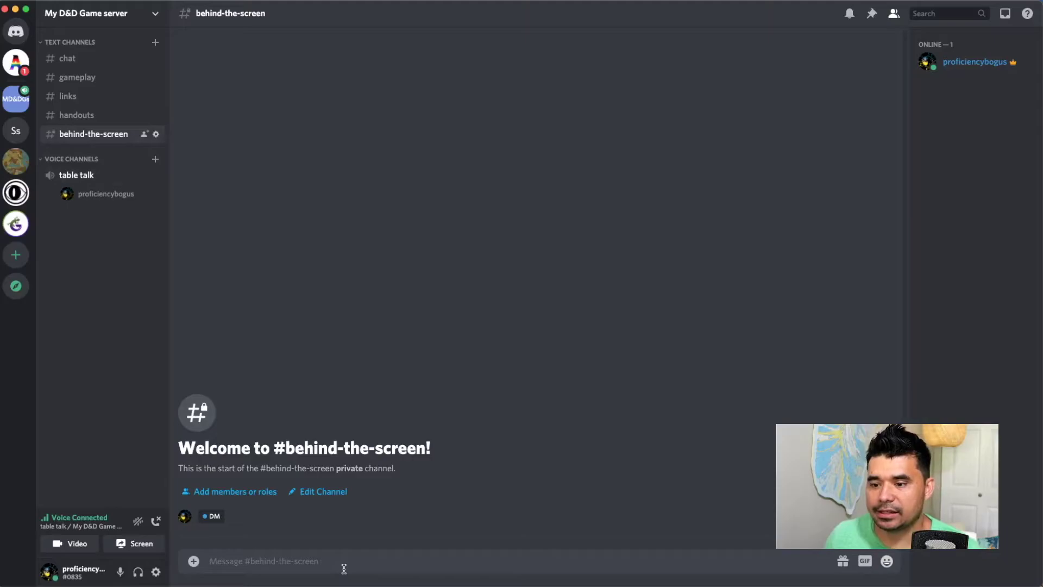
text(!)
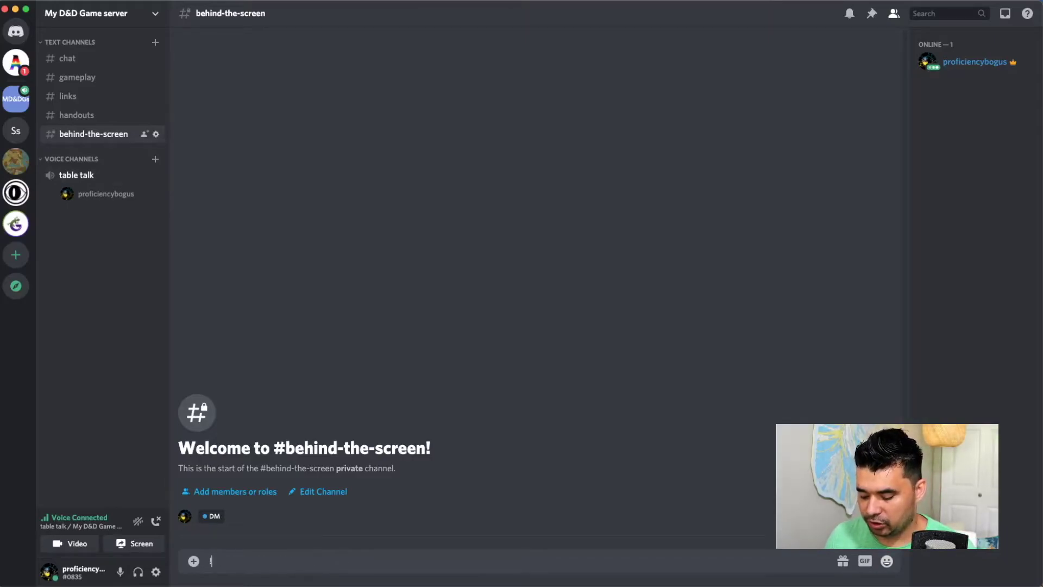
text(rolld)
key(BackSpace)
text(1d6)
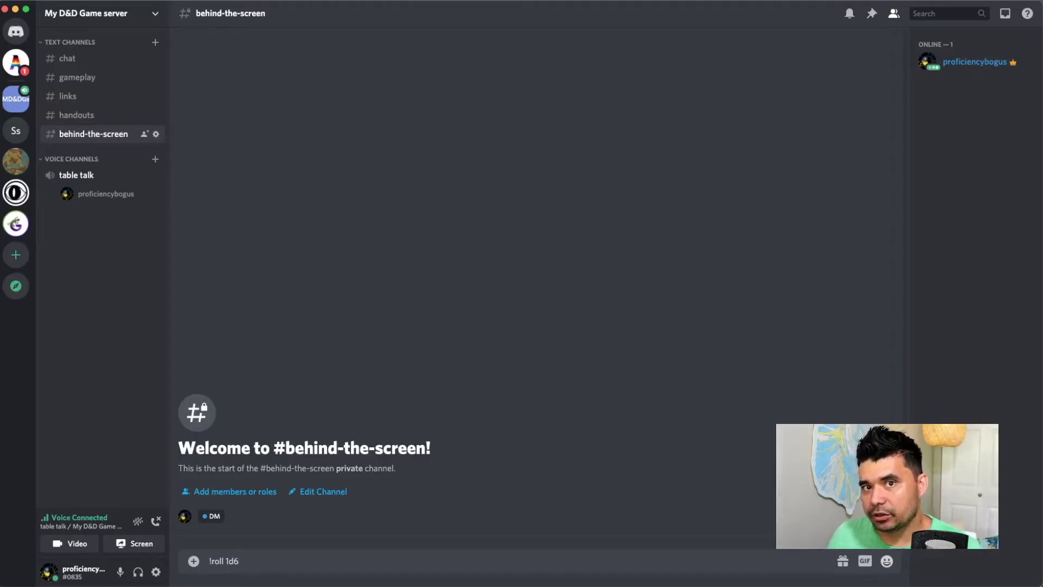
key(Return)
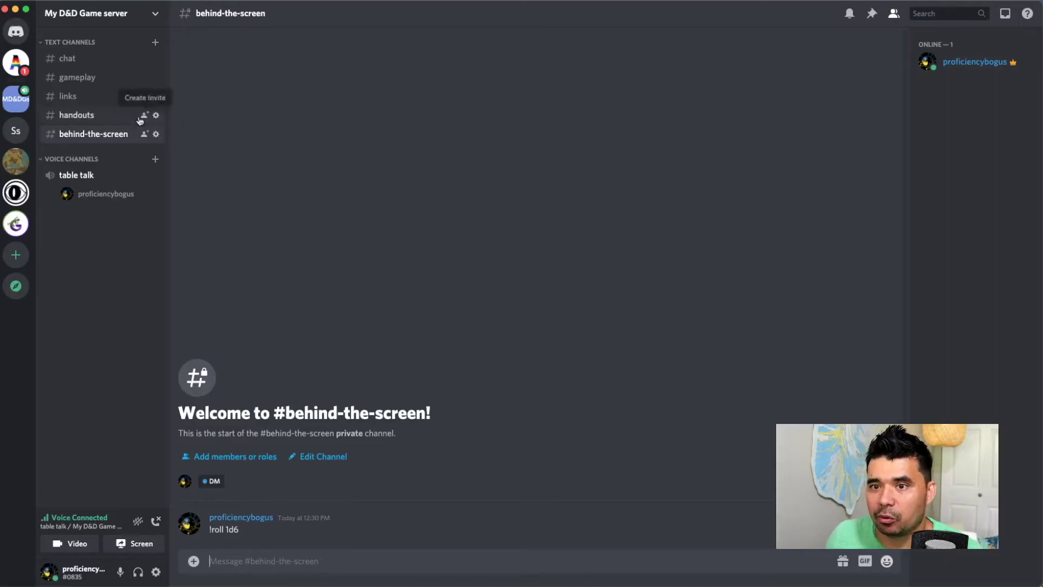
Step: Add the Avrae role to the advanced permissions of the behind-the-screen channel
click(155, 134)
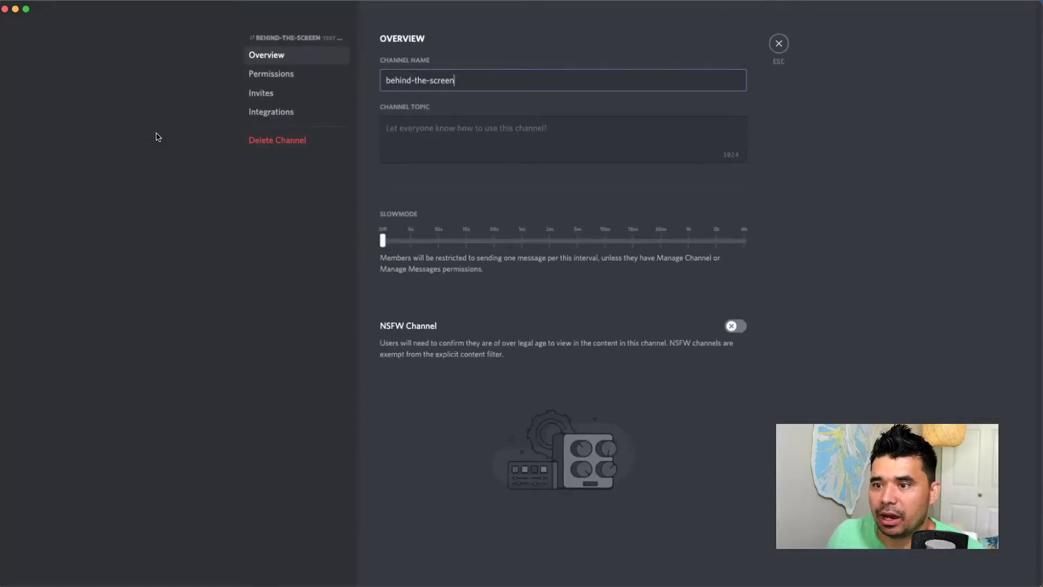
click(298, 80)
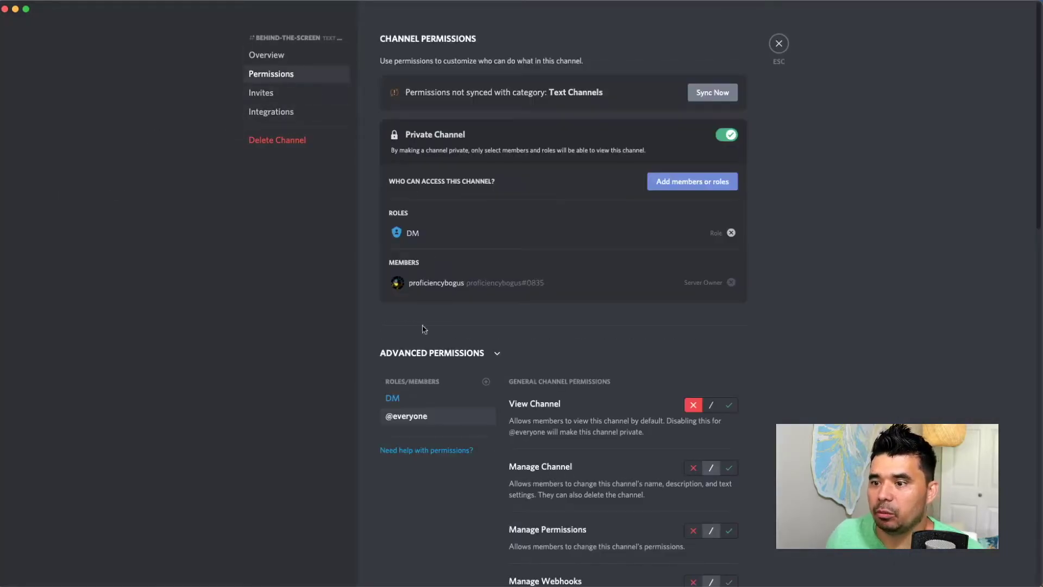
click(486, 382)
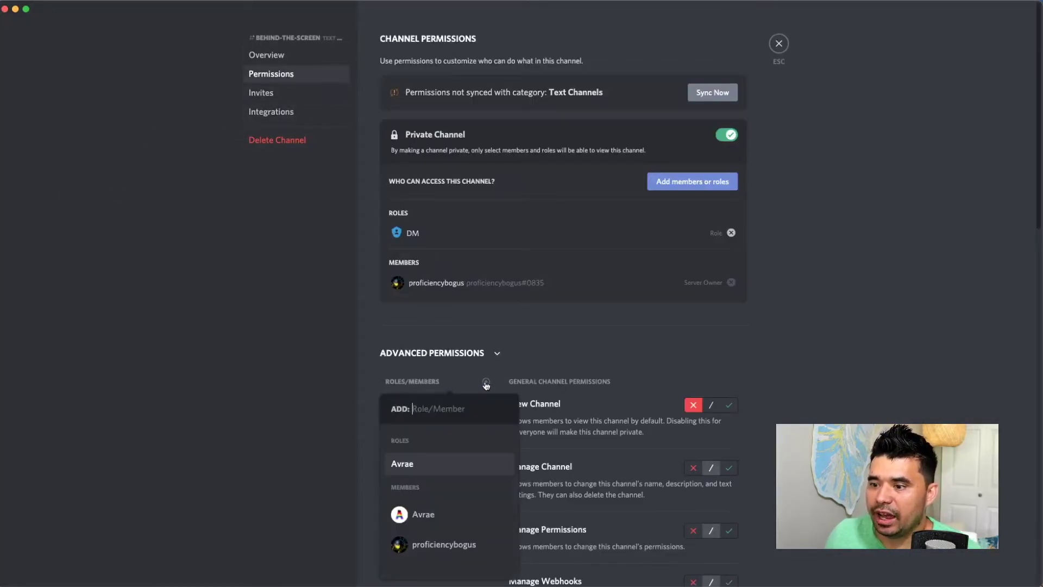
click(419, 463)
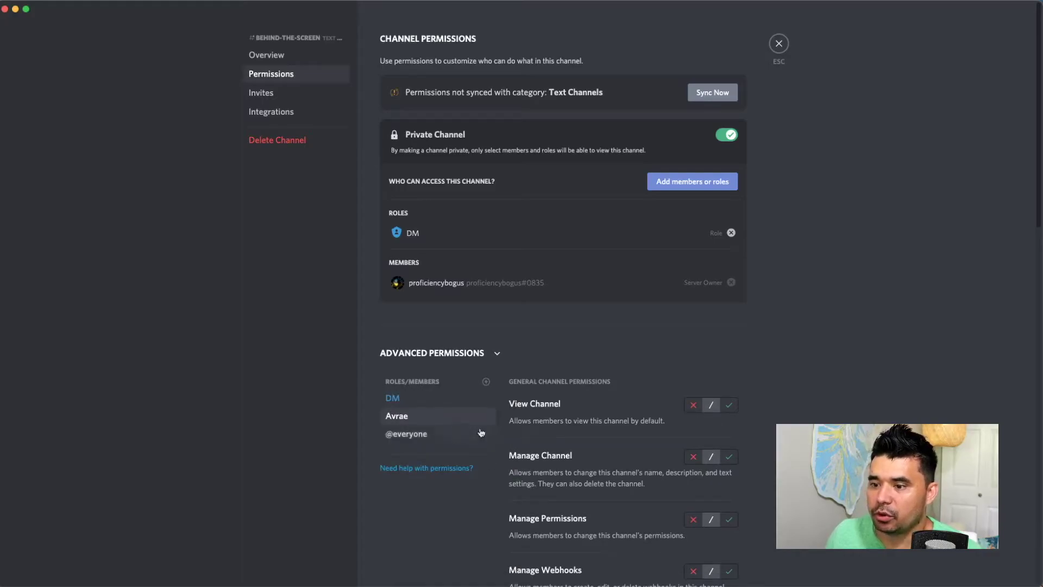
Step: Allow the Avrae role View Channel, Manage Channel, Manage Permissions and Manage Webhooks in behind-the-screen
scroll(614, 442, down, 3)
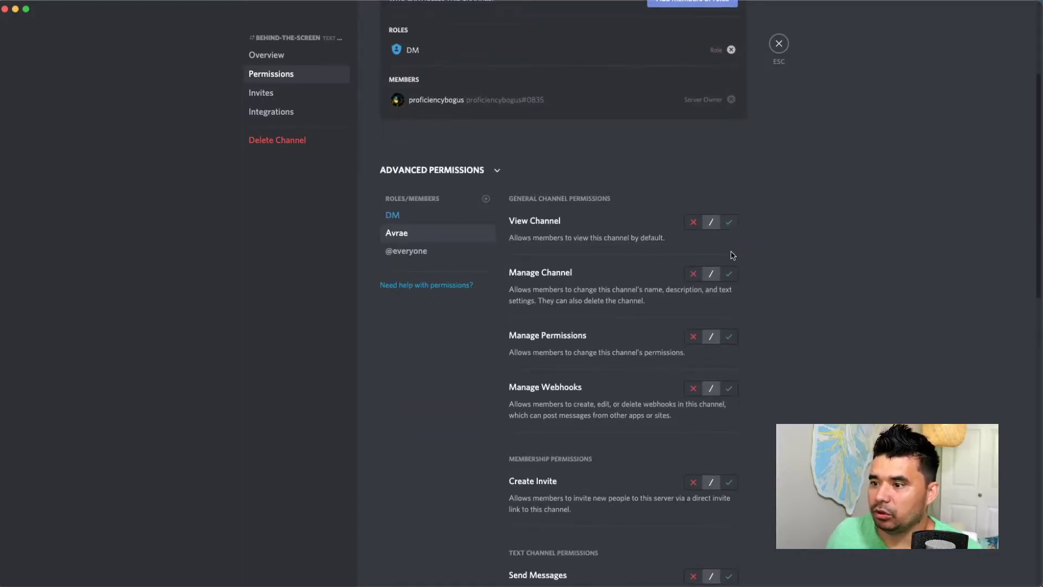
click(728, 221)
click(728, 296)
click(728, 359)
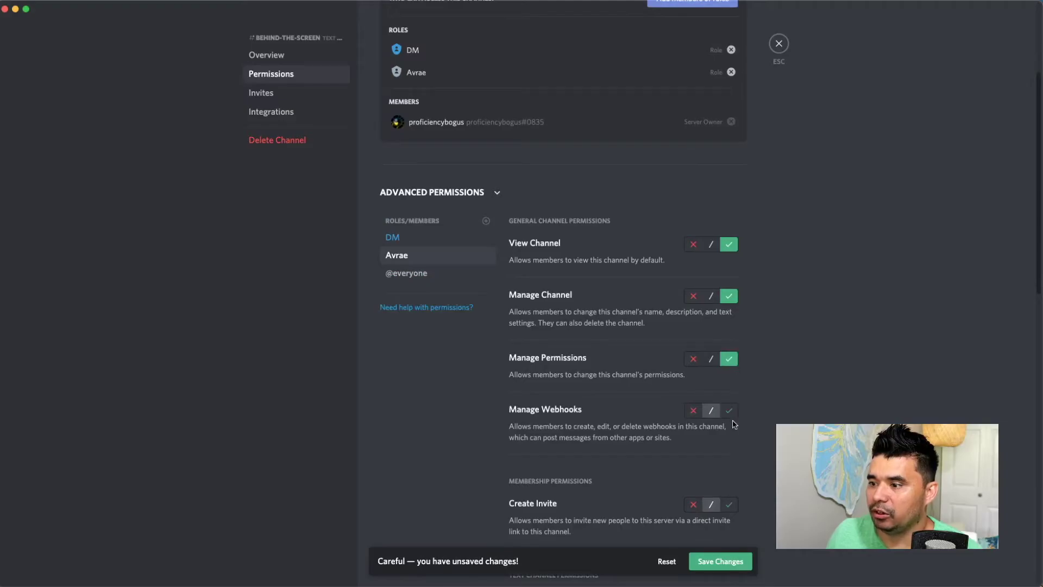
click(728, 411)
Step: Allow the Avrae role Create Invite, Send Messages, Embed Links, Attach Files, Add Reactions and Use External Emoji
scroll(590, 429, down, 2)
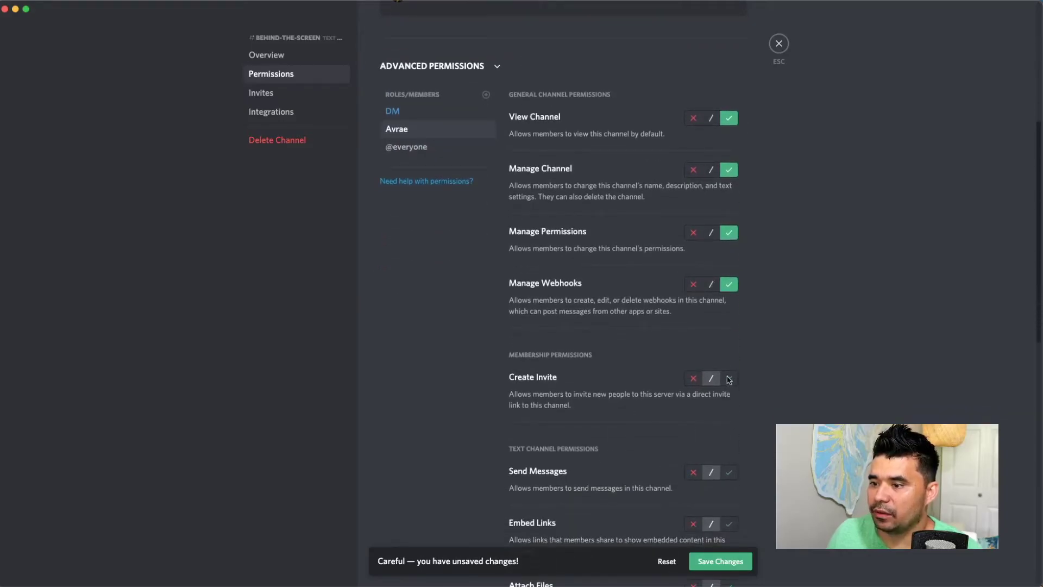
click(729, 379)
click(729, 472)
scroll(731, 434, down, 3)
click(729, 319)
click(729, 384)
click(729, 431)
click(728, 498)
Step: Allow Avrae to mention all roles, manage messages, read message history, send text-to-speech and use slash commands, and save the channel permissions
scroll(743, 432, down, 3)
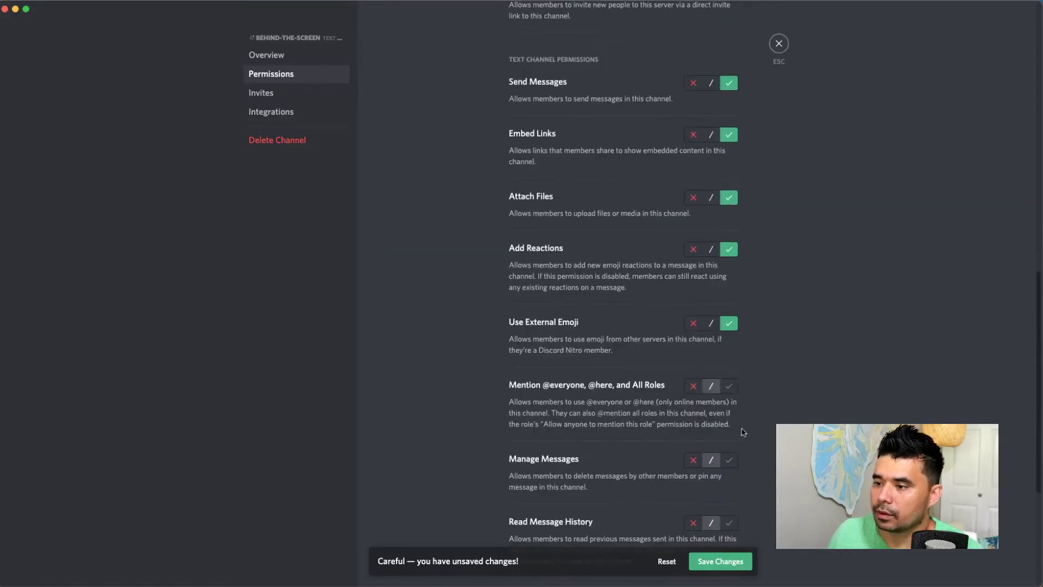
click(729, 386)
click(729, 460)
click(728, 523)
scroll(729, 523, down, 3)
click(729, 394)
click(729, 468)
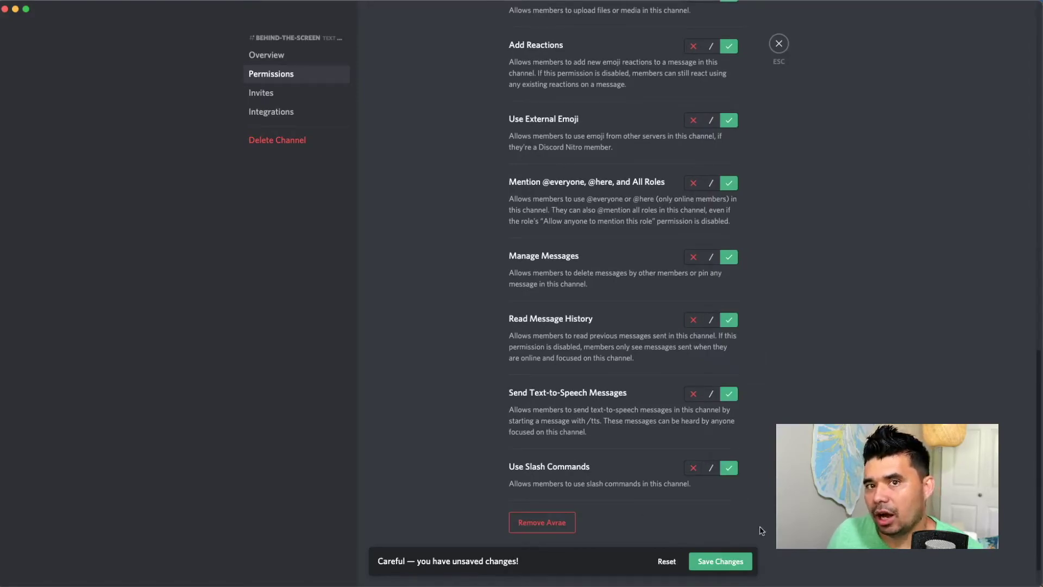
click(718, 562)
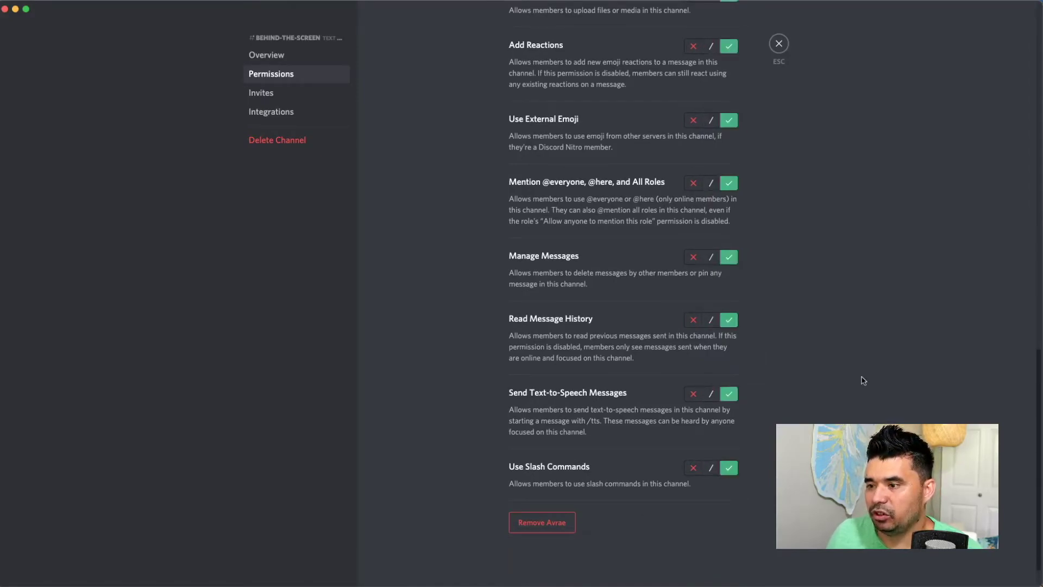
click(778, 43)
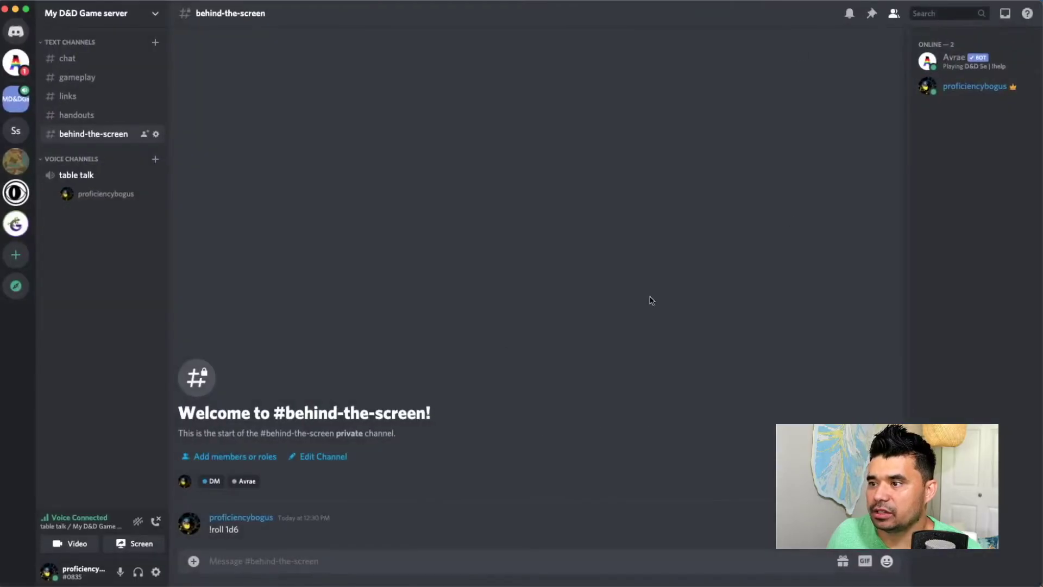
Step: Send the !roll 1d6 command in the behind-the-screen channel to test the Avrae bot there
text(!roll 1d6)
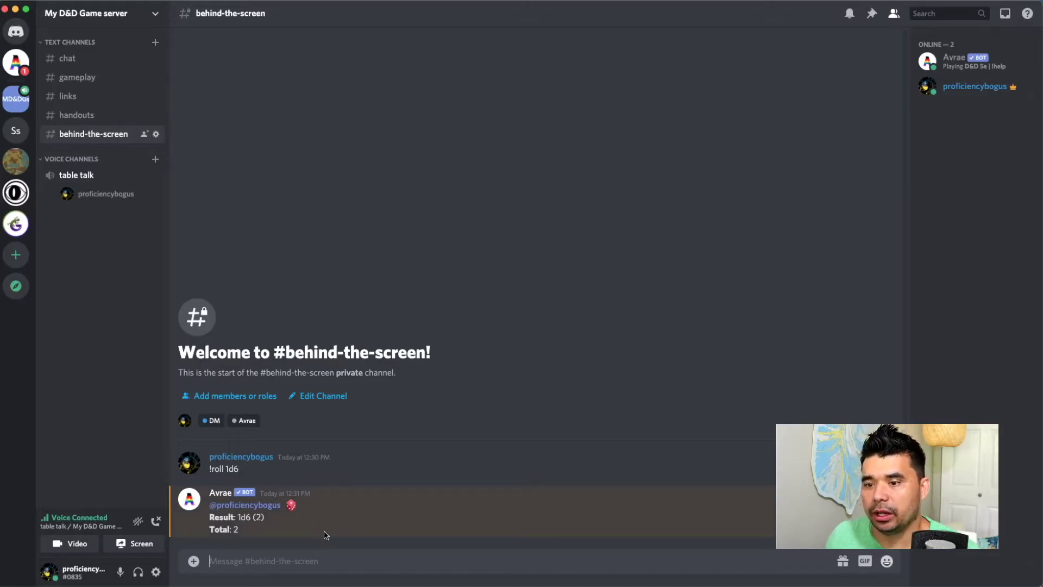
Step: Switch to D&D Beyond in the browser and open the My Campaigns collection
key(super+bracketleft)
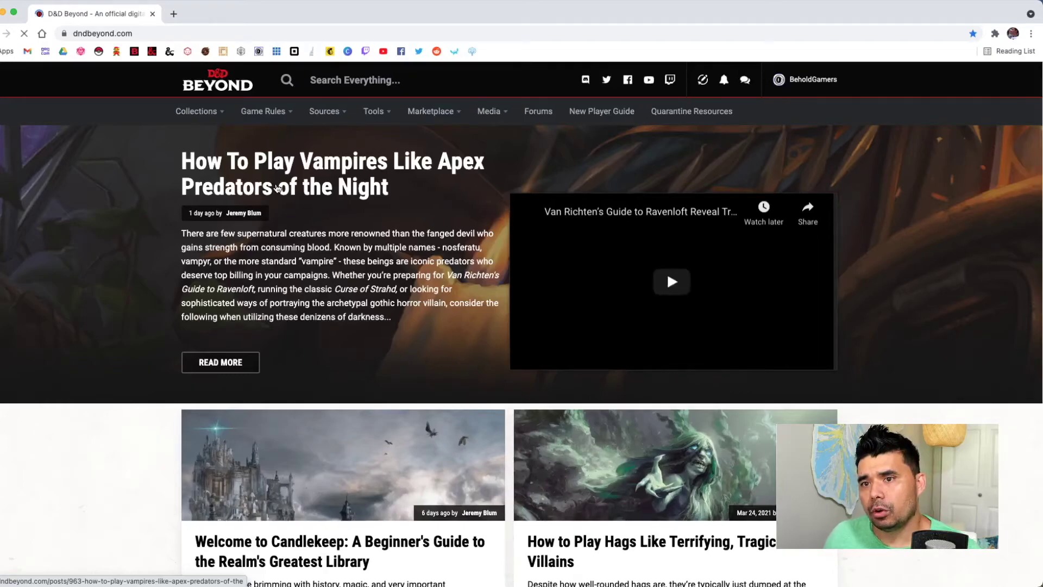
mouse_move(205, 119)
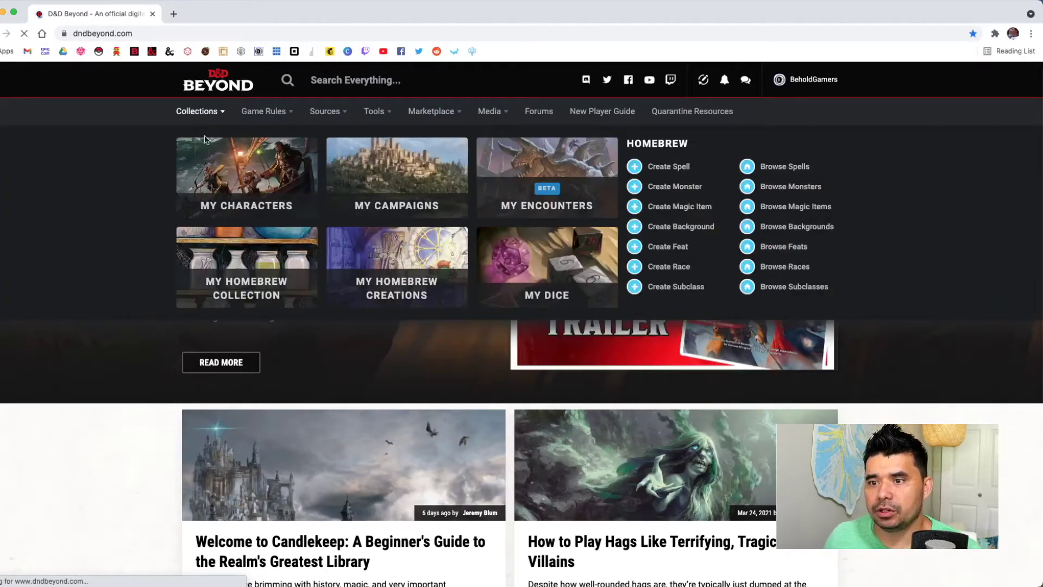
click(417, 193)
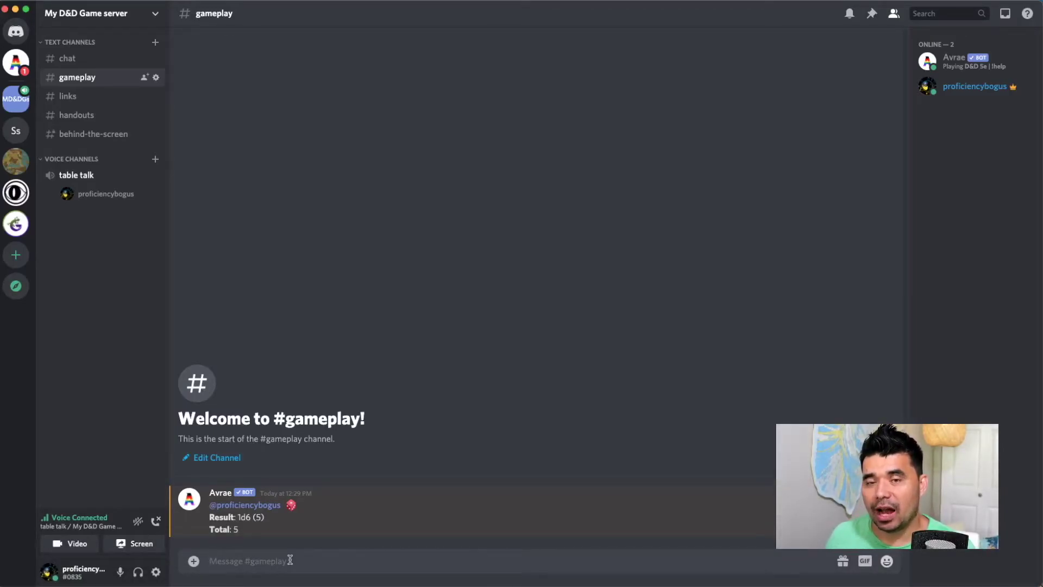
Step: Link the Saturday Morning WarToons campaign to the gameplay channel with !campaign and import the Dharus character sheet with !beyond and its link
text(!campaign)
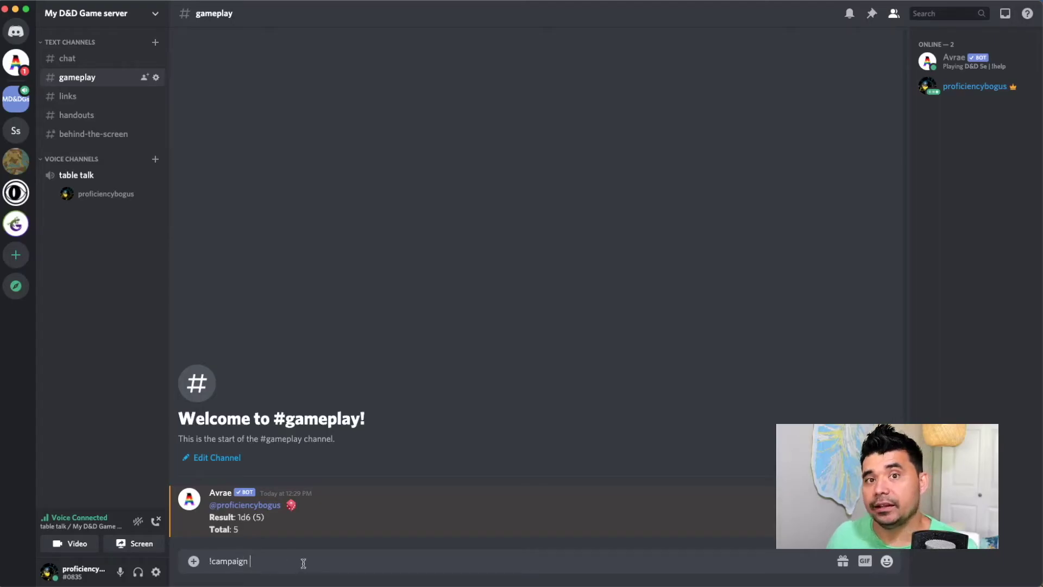
key(Return)
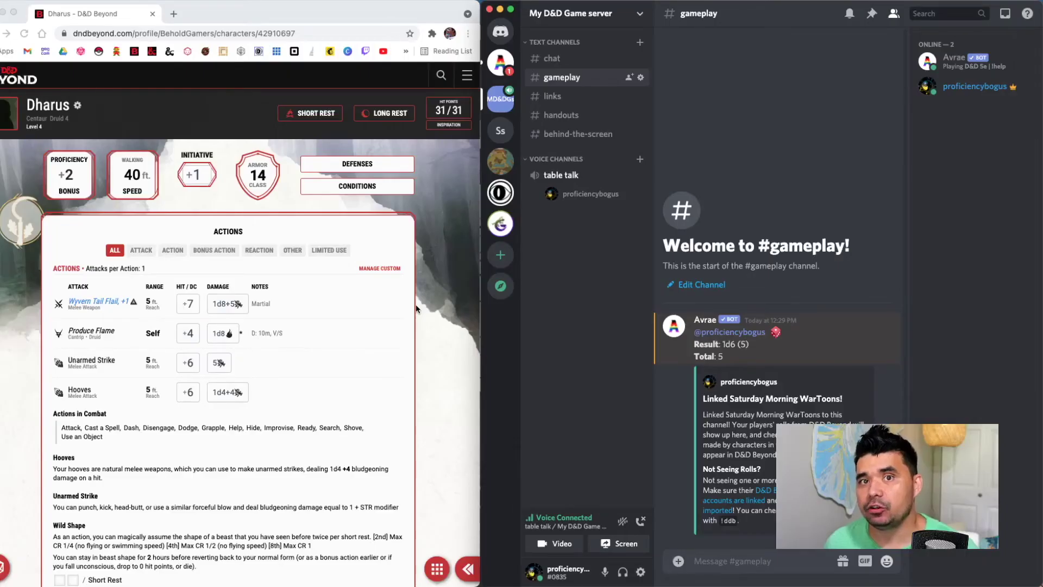
text(!beyond)
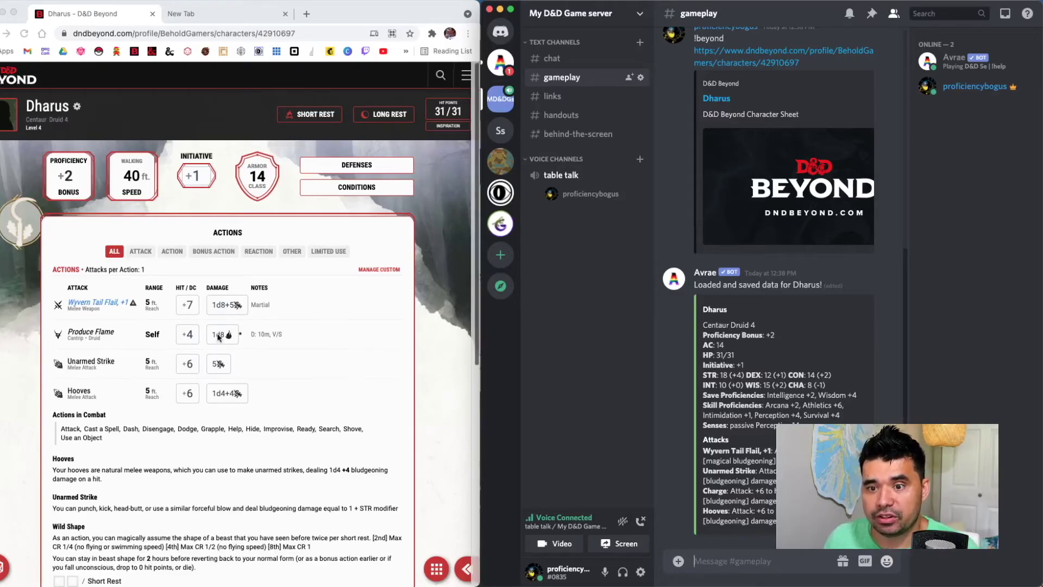
Step: Roll to hit with Dharus's Wyvern Tail Flail, +1 on D&D Beyond, and roll the 2d8+2 healing of the 2nd-level Cure Wounds
click(188, 306)
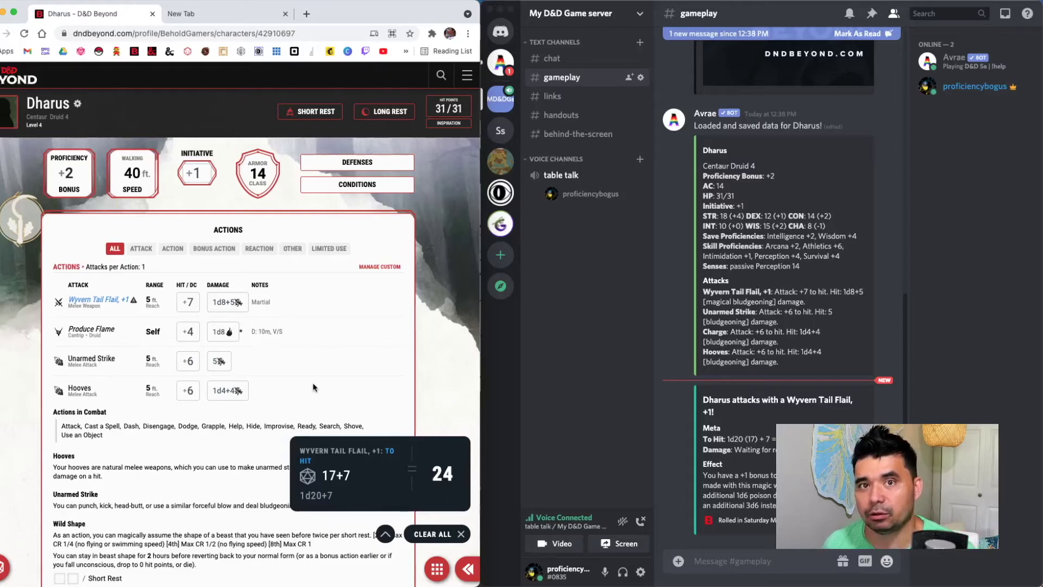
scroll(313, 387, down, 15)
click(249, 482)
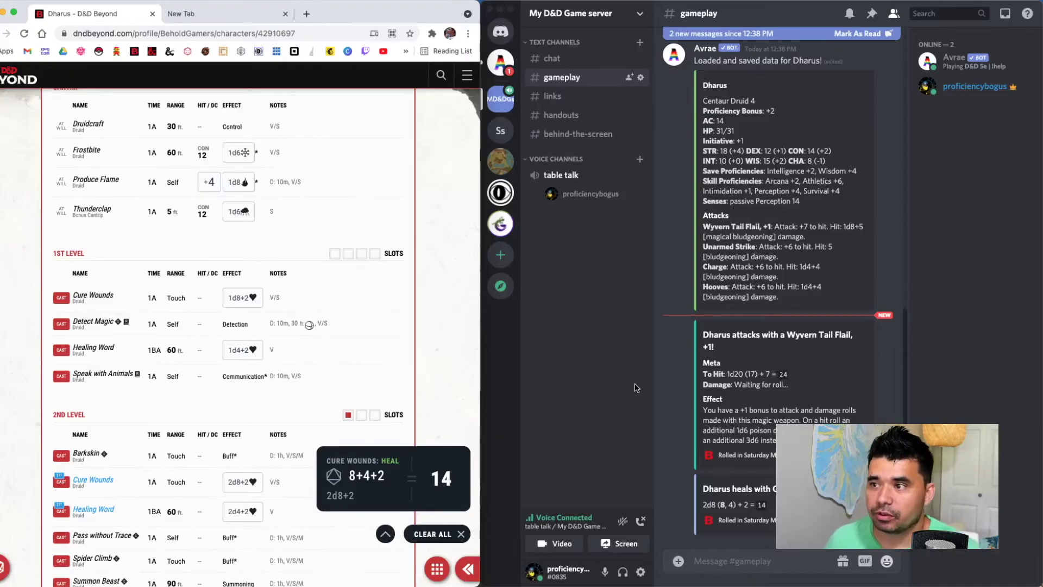
Step: Switch to Discord and open the options of My D&D Game server
click(642, 17)
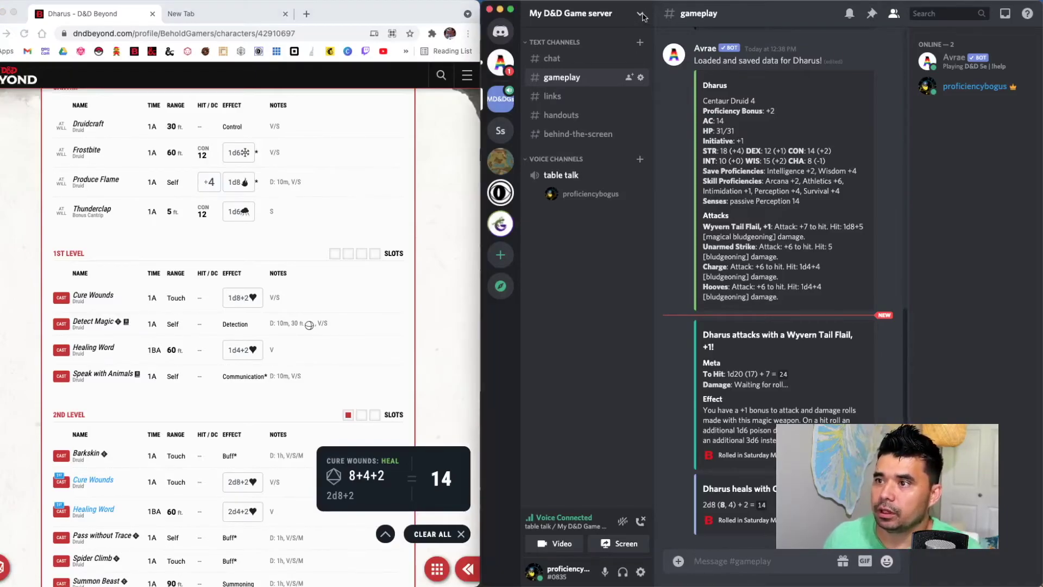
click(640, 16)
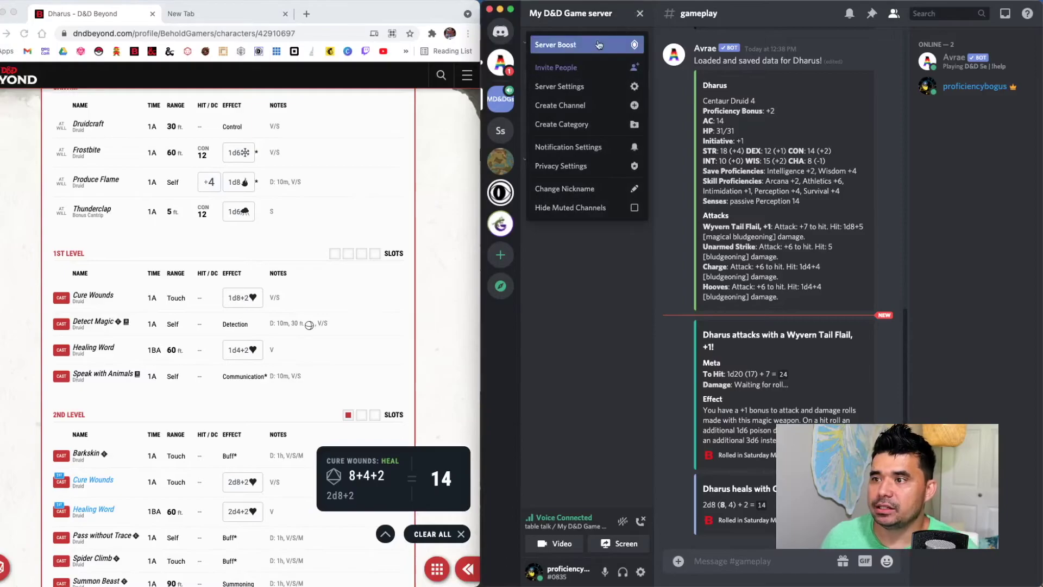